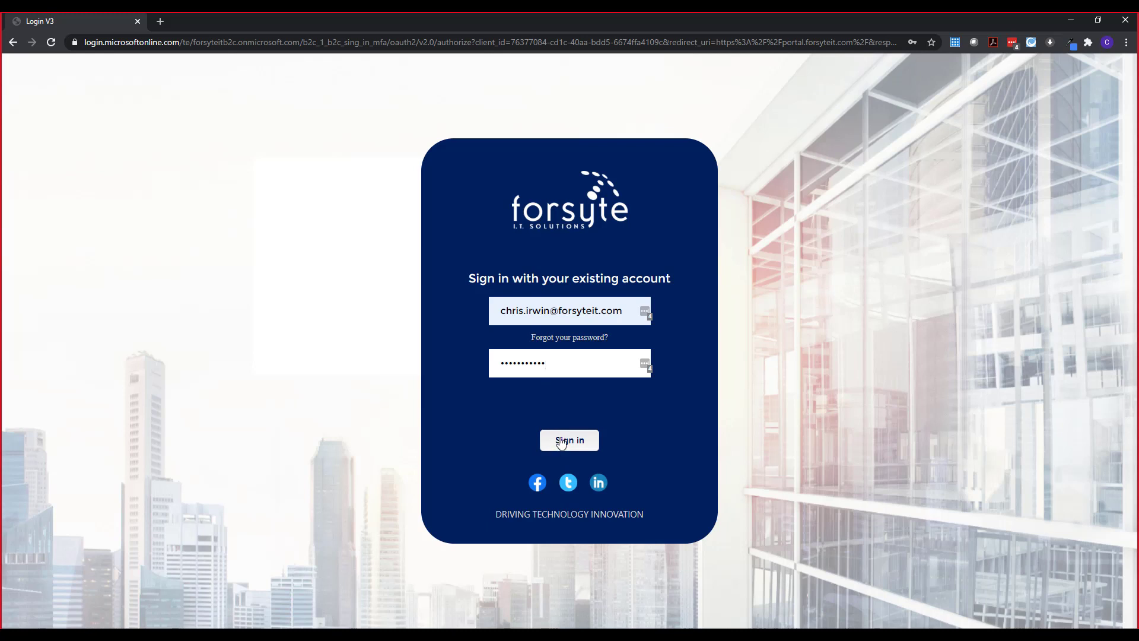
# Step: Sign in, dismiss both password-save prompts, and enter the SMS verification code
pyautogui.click(562, 442)
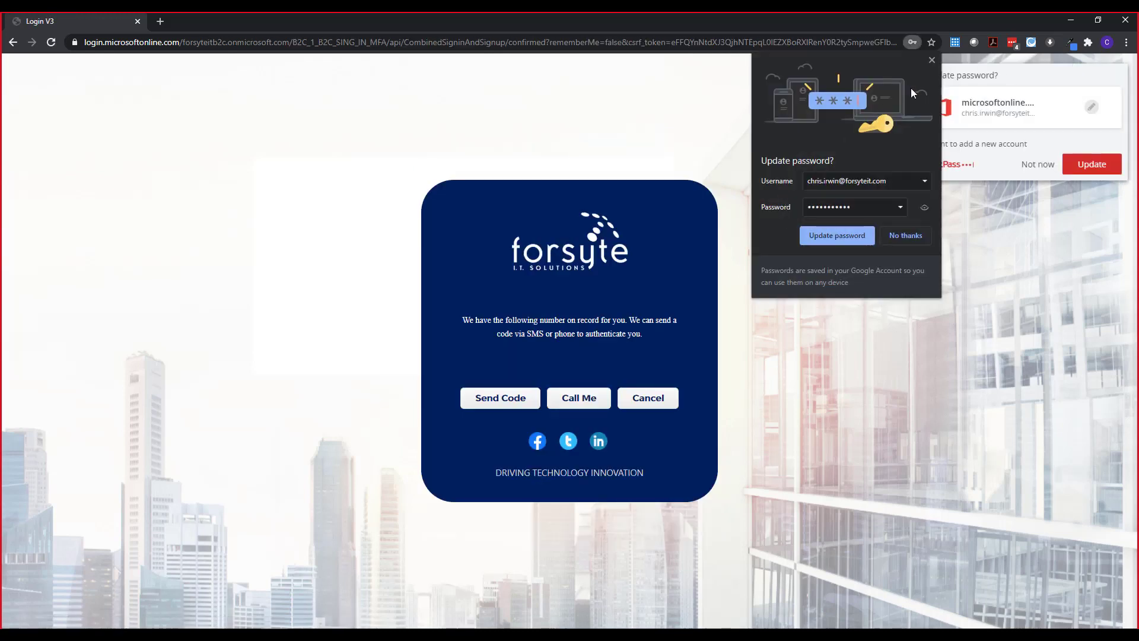
pyautogui.click(931, 60)
pyautogui.click(1044, 168)
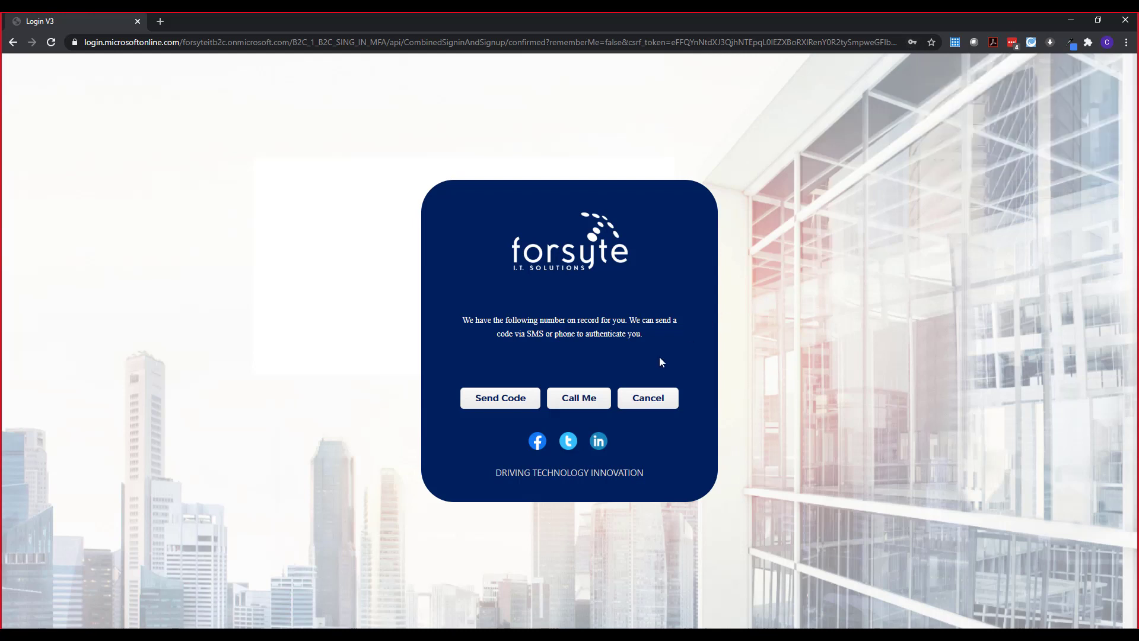
pyautogui.click(497, 403)
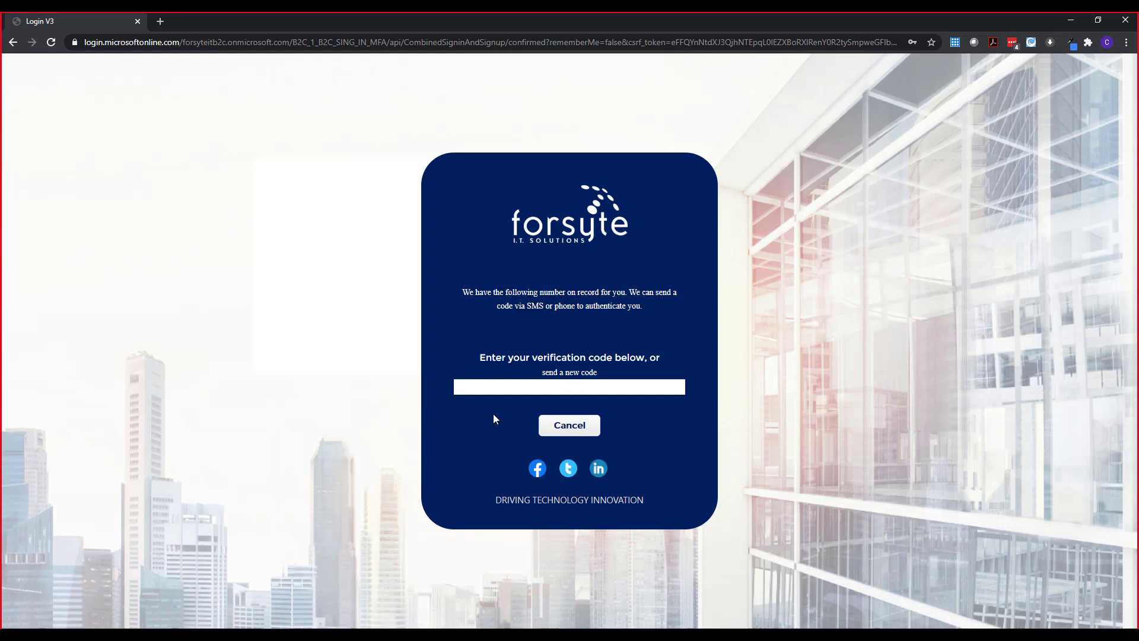
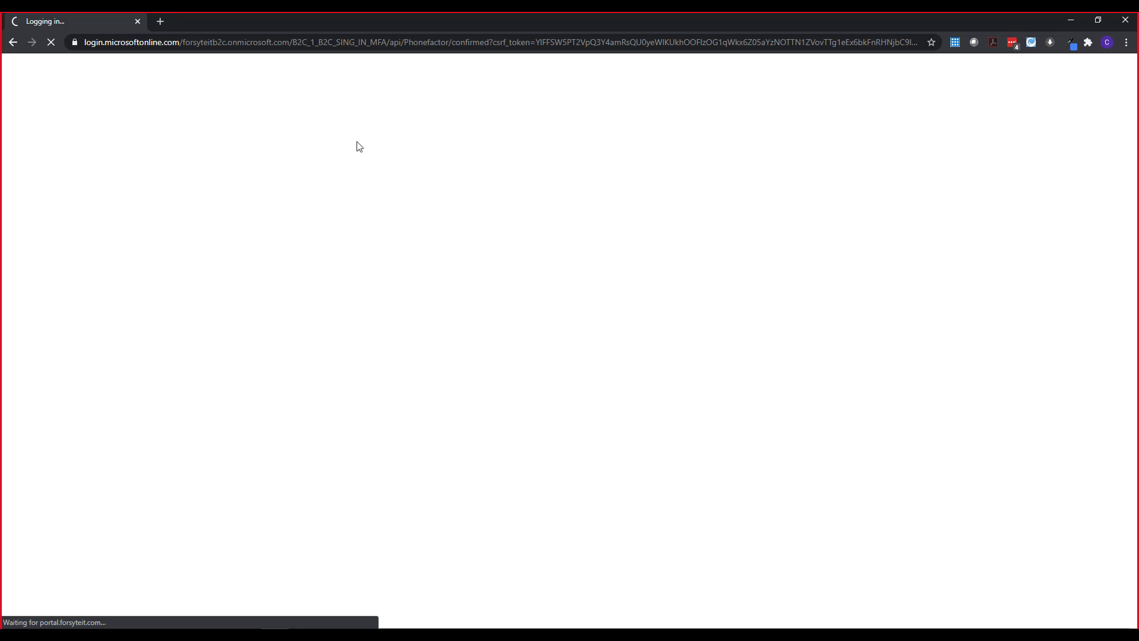
# Step: Select The Hub portal's URL in the address bar once the home page has loaded
pyautogui.moveTo(183, 42); pyautogui.dragTo(396, 41)
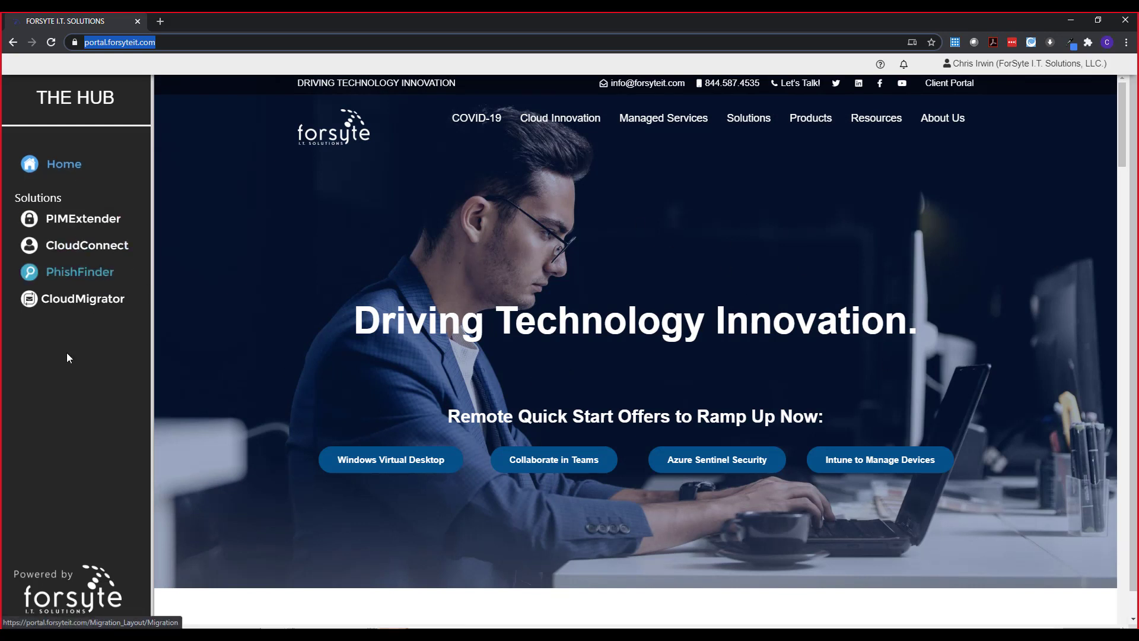
# Step: Open CloudConnect, review the administrators and the Add form, then go to Data Sources
pyautogui.click(67, 250)
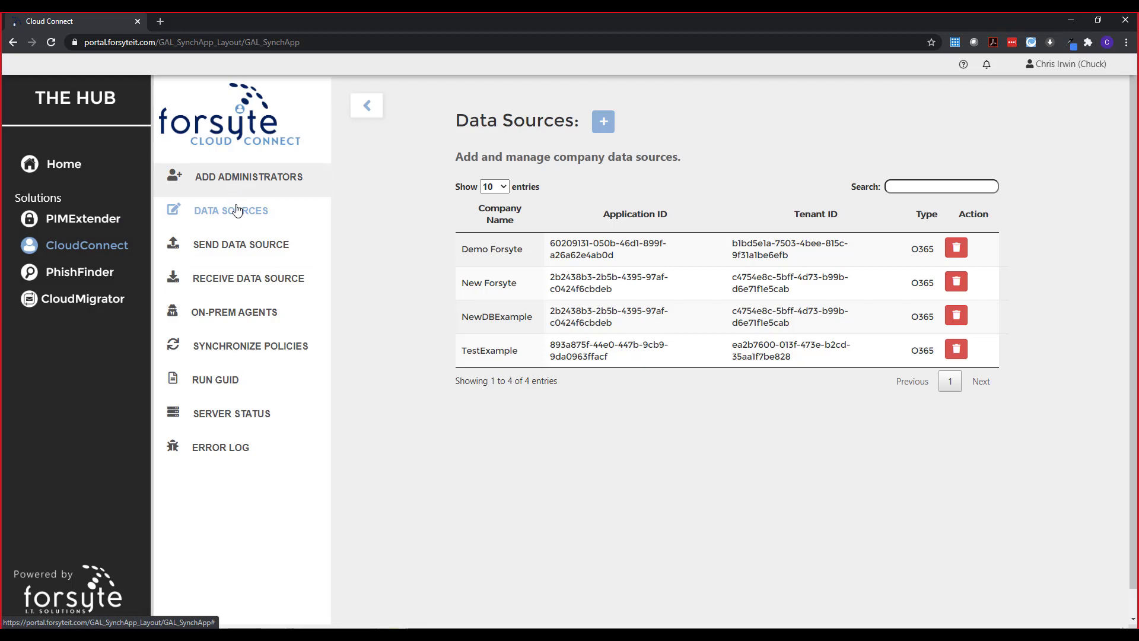
pyautogui.click(231, 181)
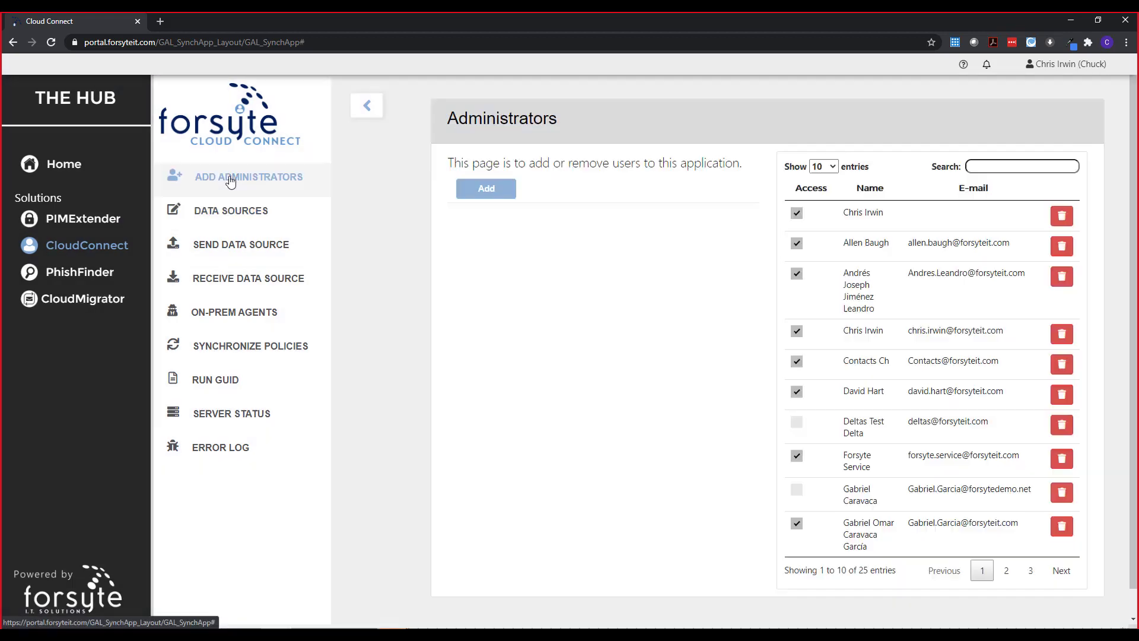
pyautogui.click(473, 190)
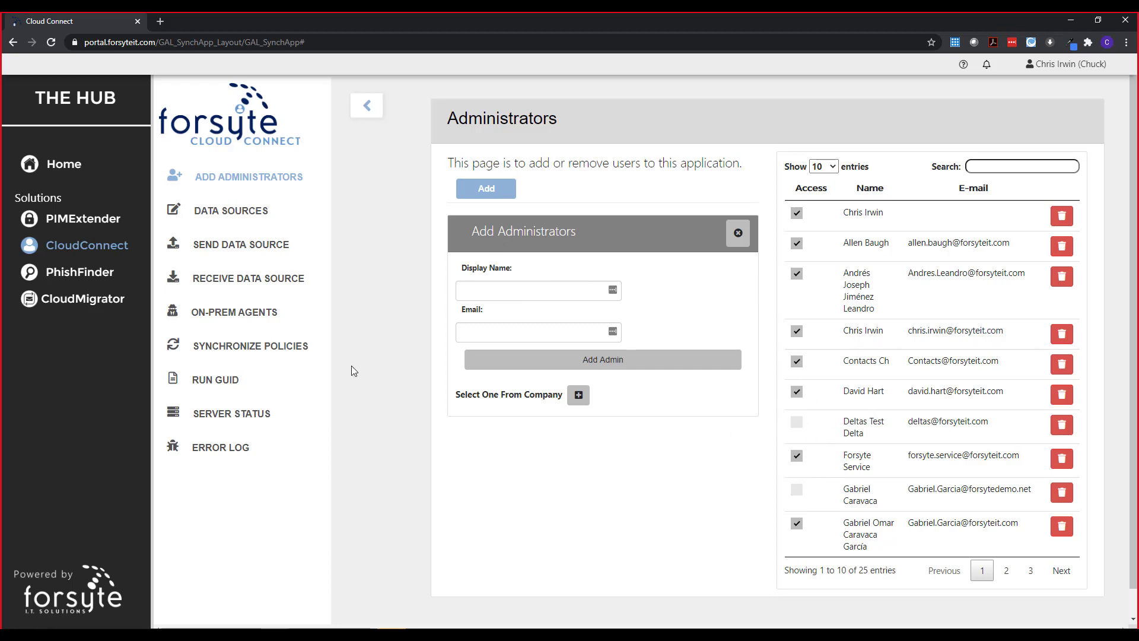
pyautogui.click(209, 217)
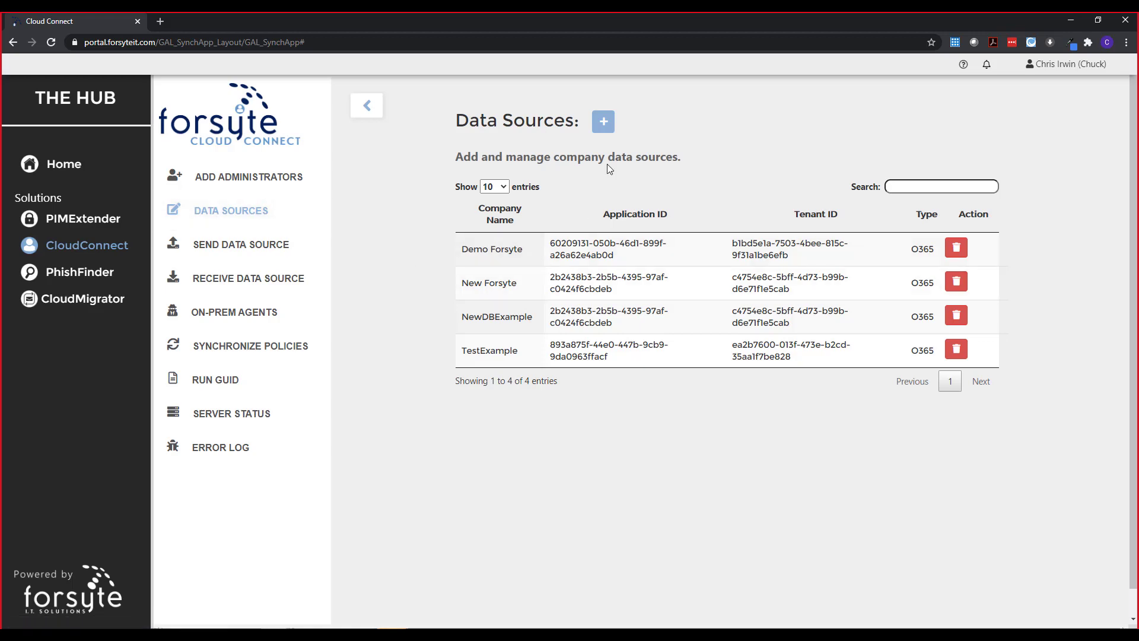
pyautogui.click(603, 121)
pyautogui.click(508, 152)
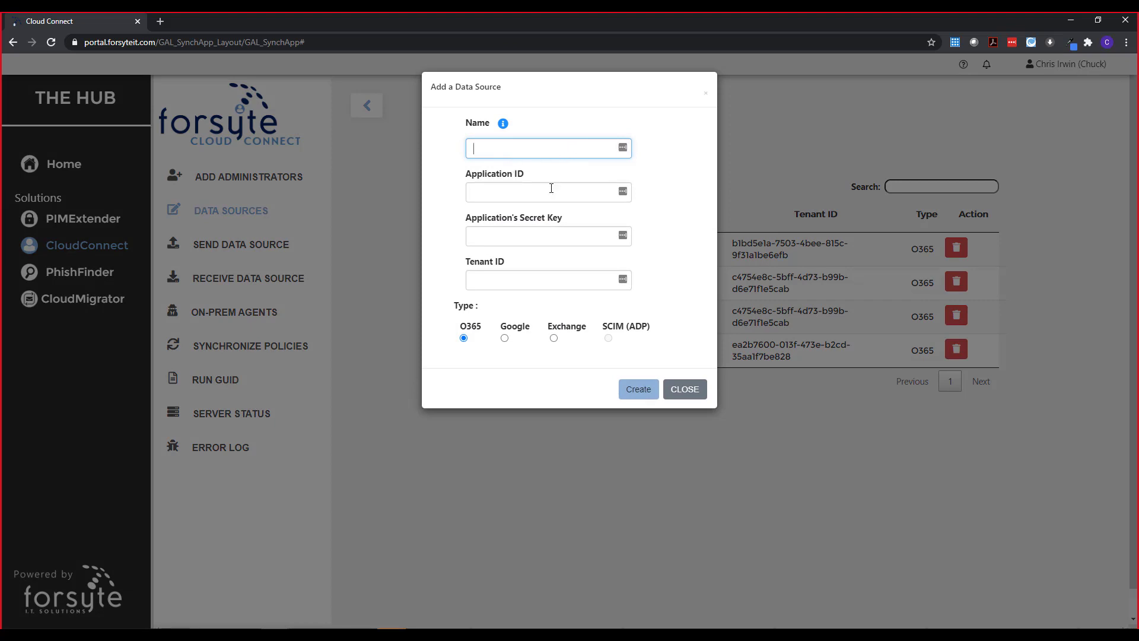
pyautogui.click(504, 338)
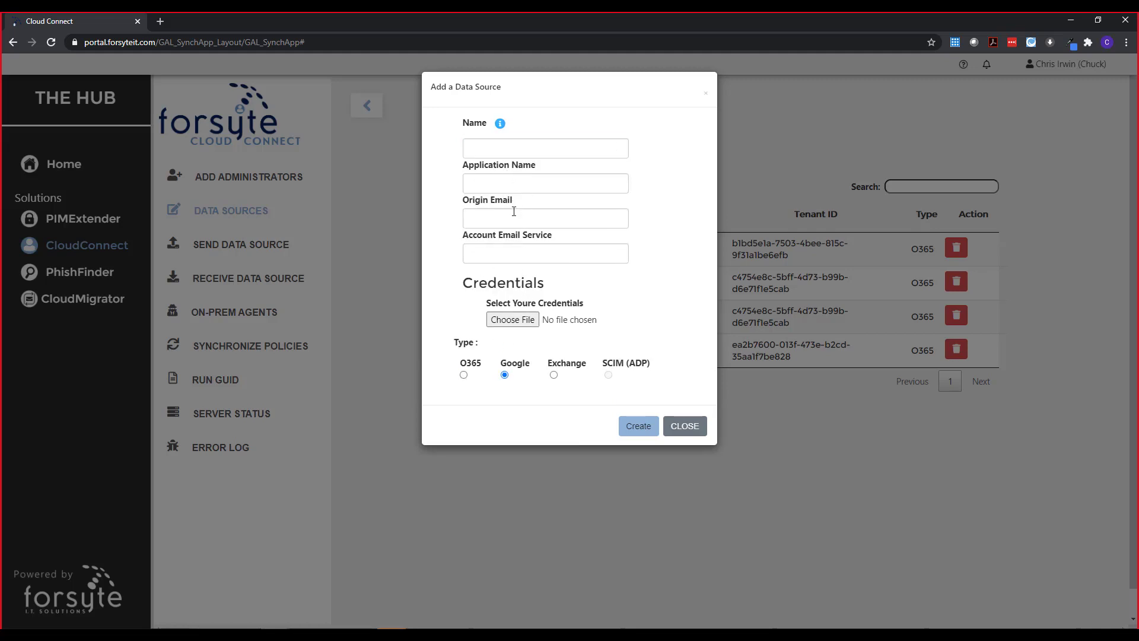
pyautogui.click(554, 374)
pyautogui.click(464, 338)
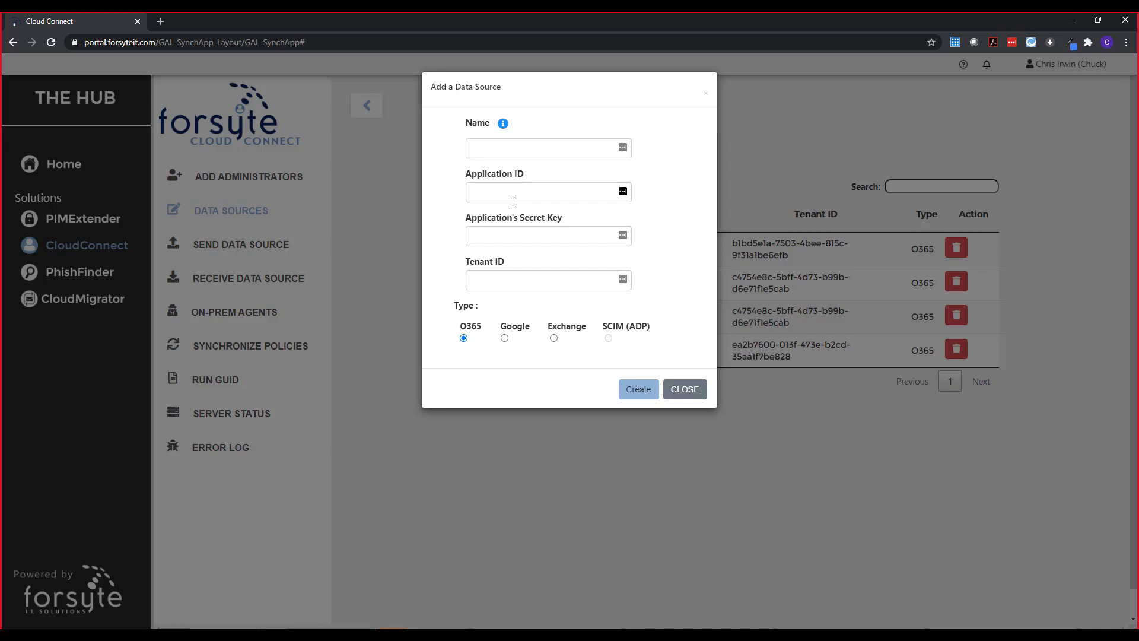
pyautogui.click(683, 389)
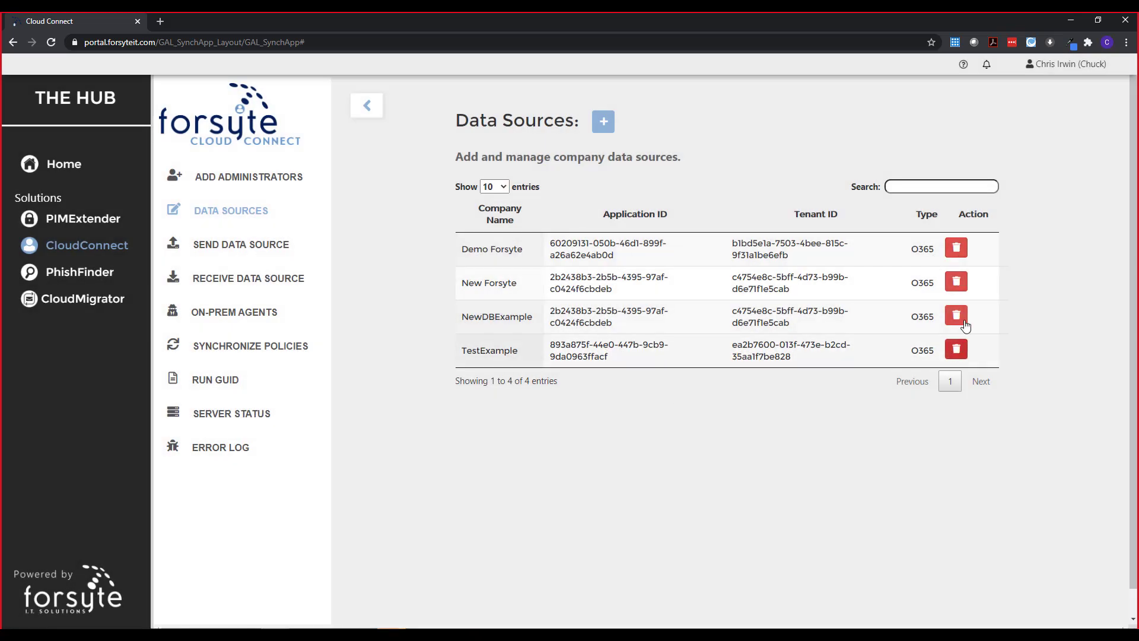
# Step: Start deleting New Forsyte but cancel, then open the Send Data Source page
pyautogui.click(959, 281)
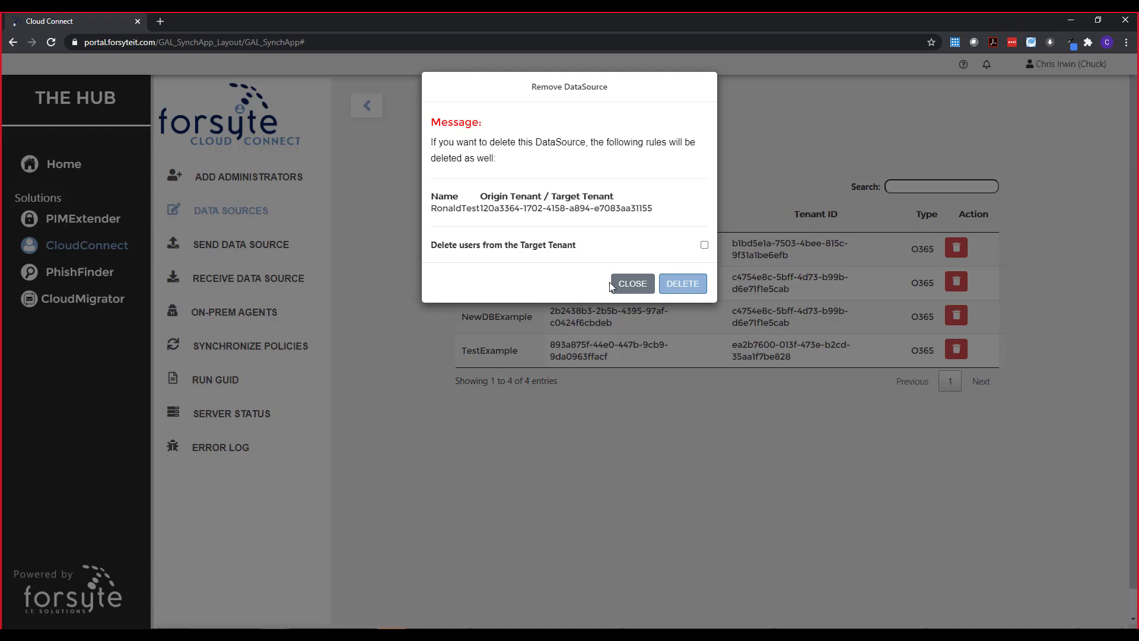
pyautogui.click(625, 283)
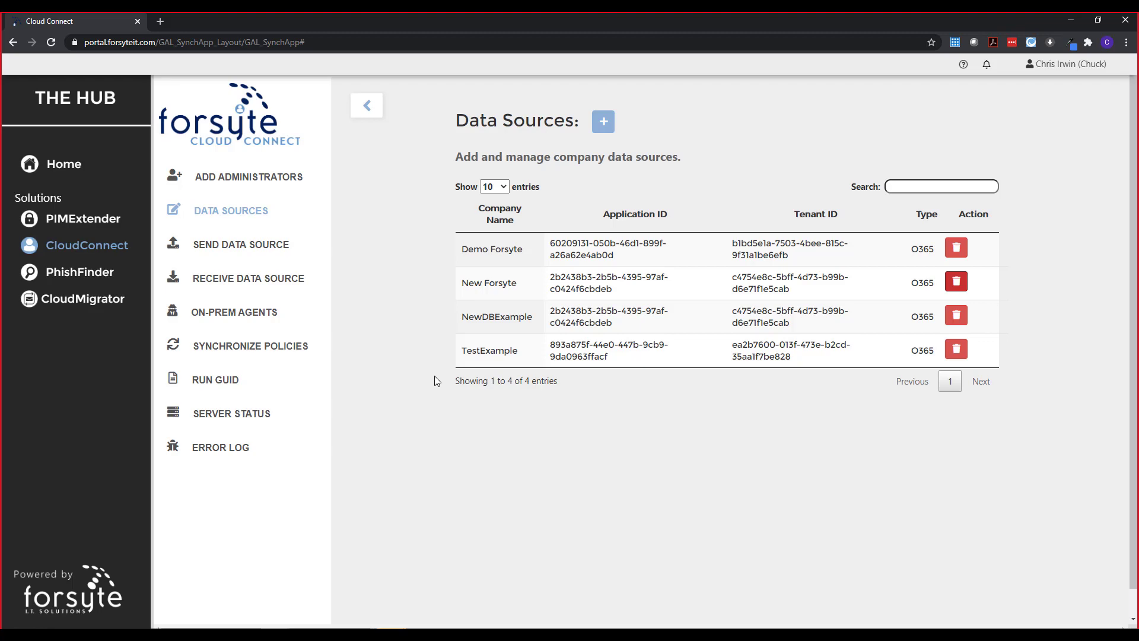
pyautogui.click(264, 252)
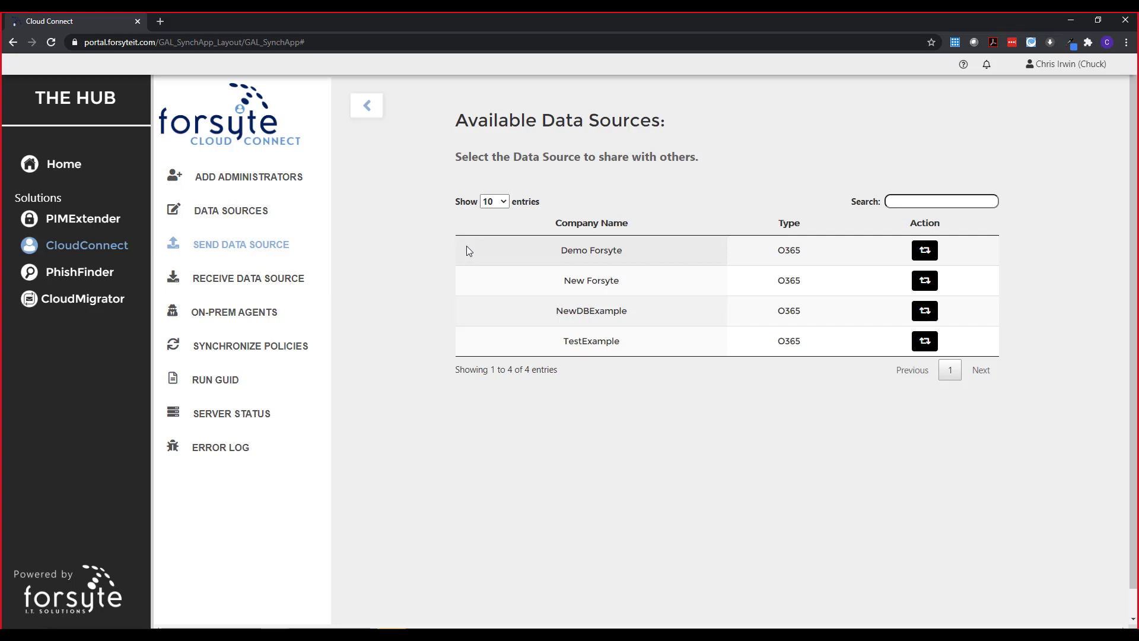
# Step: Open Demo Forsyte's sharing details, then view the Receive Data Source list
pyautogui.click(928, 252)
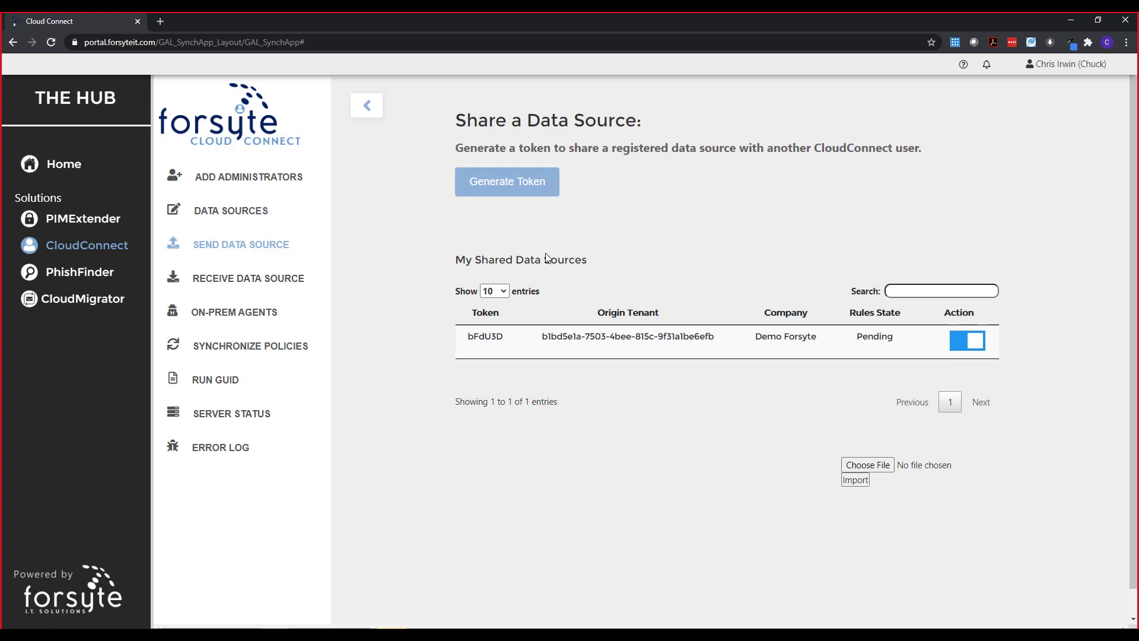
pyautogui.click(283, 278)
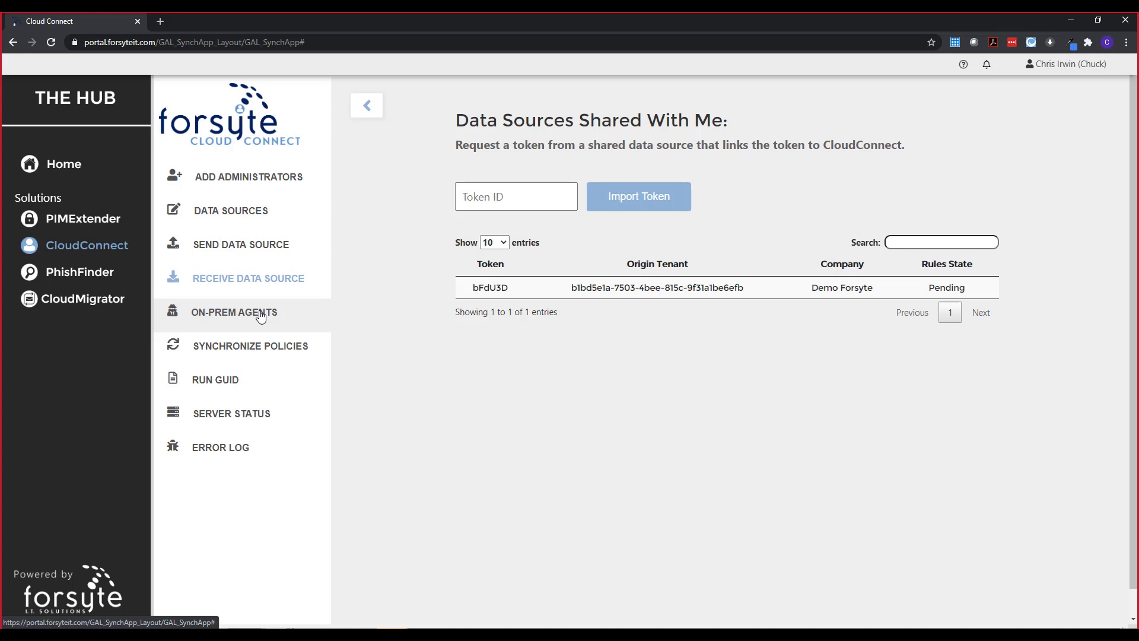
# Step: View the On-Prem Agents page, then open the Synchronize Policies list
pyautogui.click(261, 314)
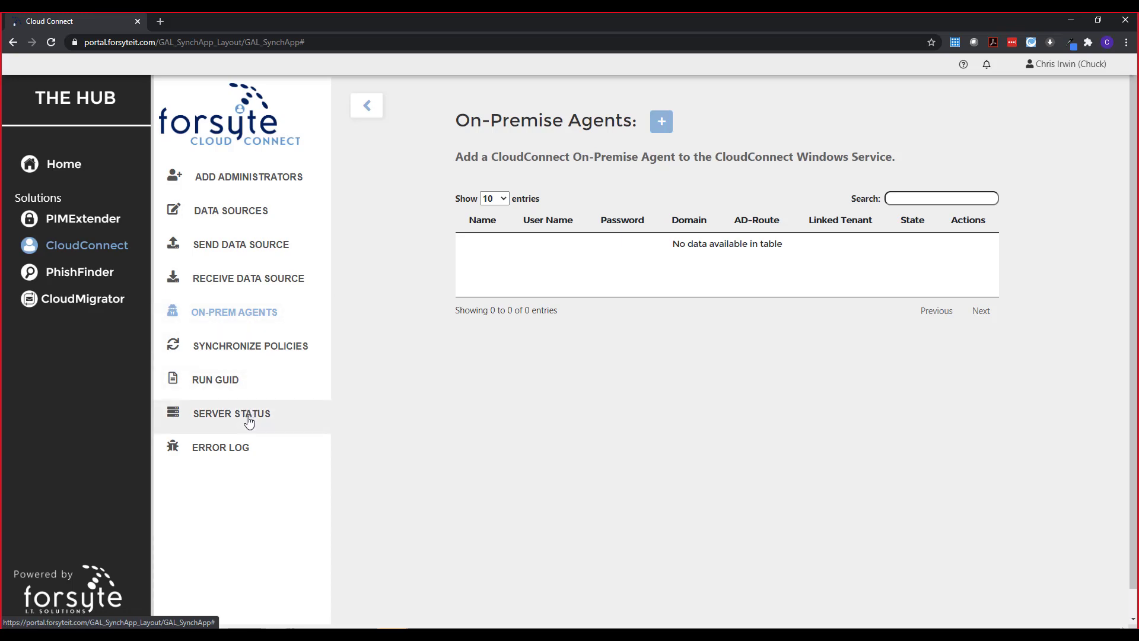
pyautogui.click(293, 359)
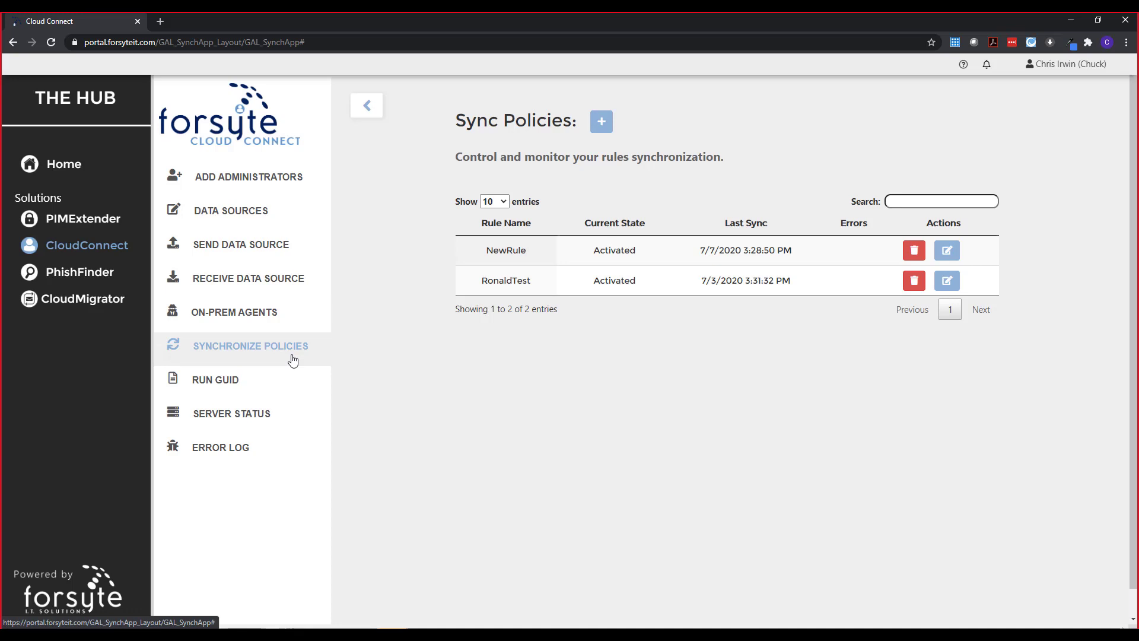
# Step: Create a rule named 'test Policy' without invitations, syncing Demo Forsyte to New Forsyte
pyautogui.click(599, 122)
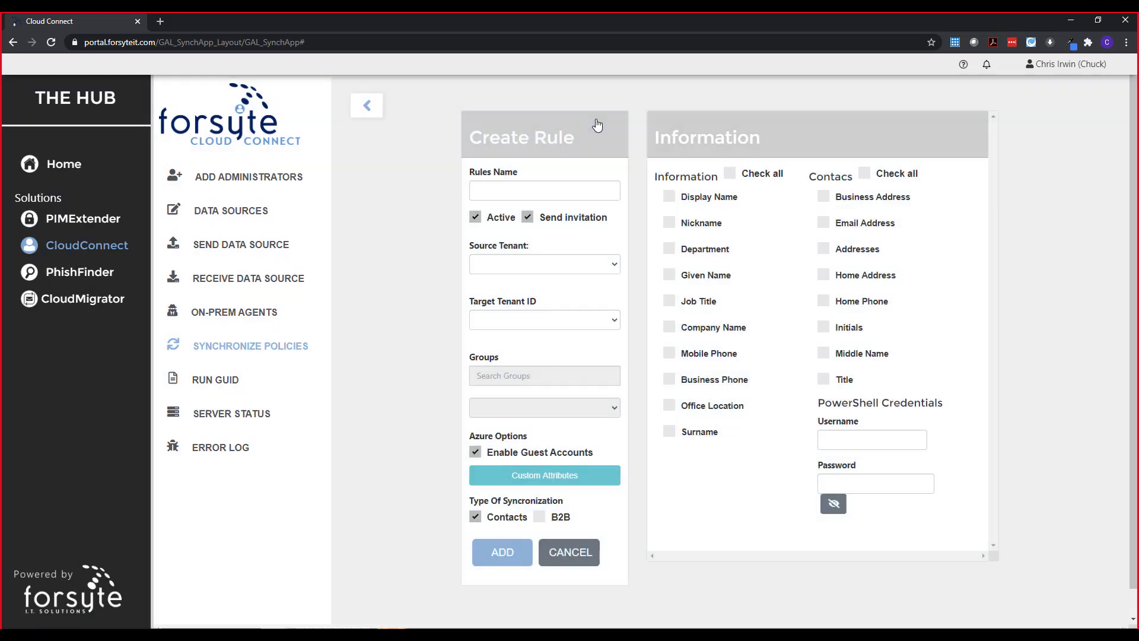
pyautogui.click(537, 192)
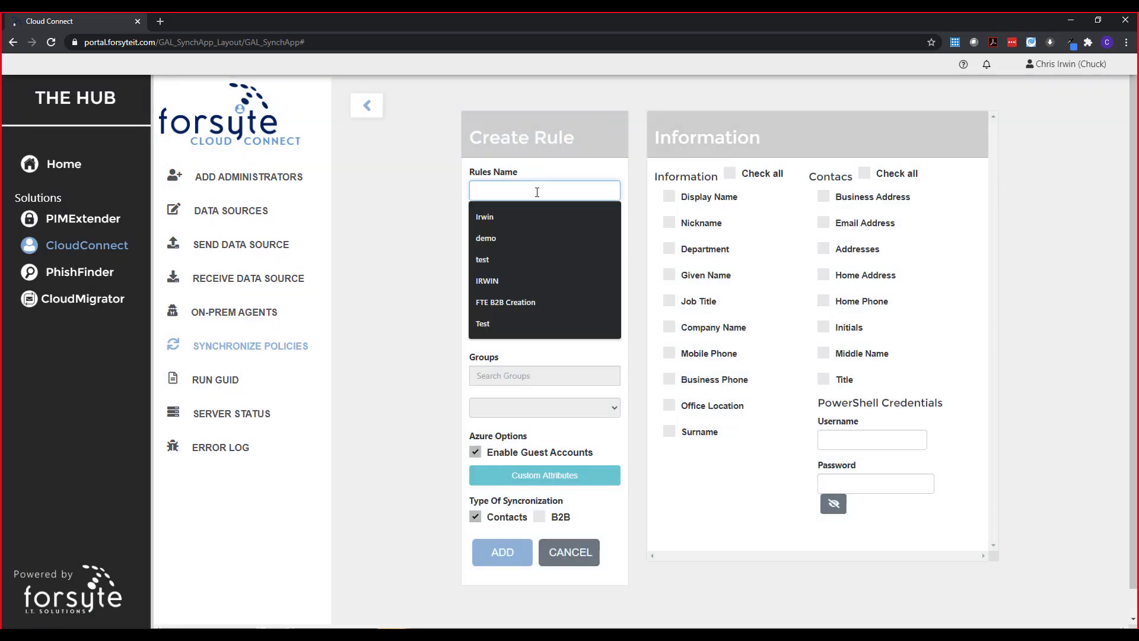
pyautogui.write('te')
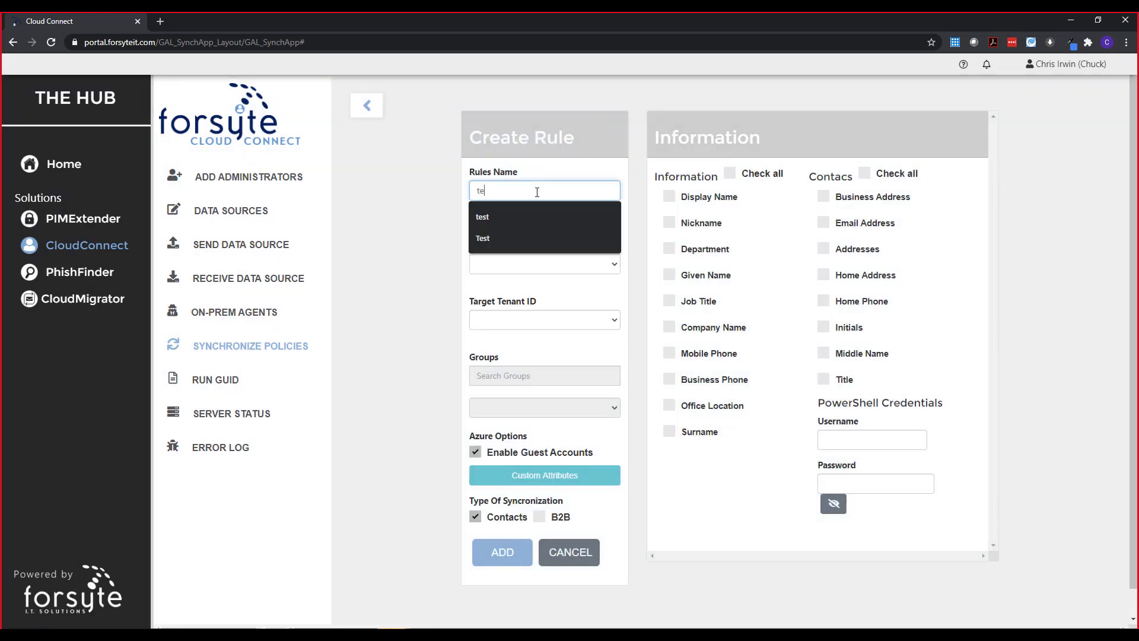
pyautogui.write('st Policy')
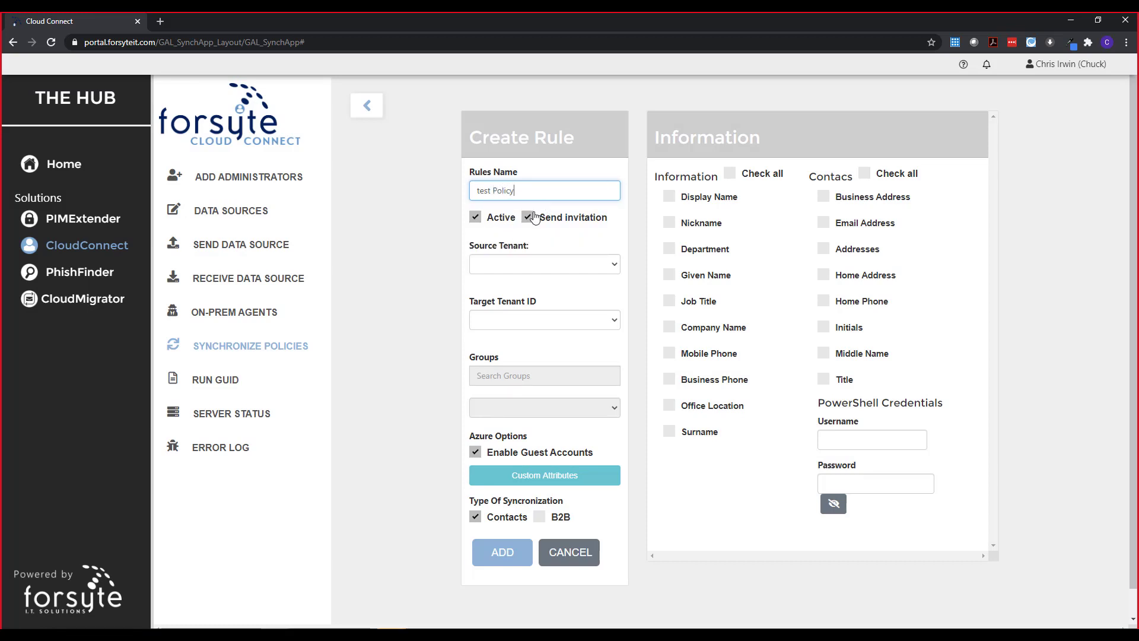
pyautogui.click(534, 218)
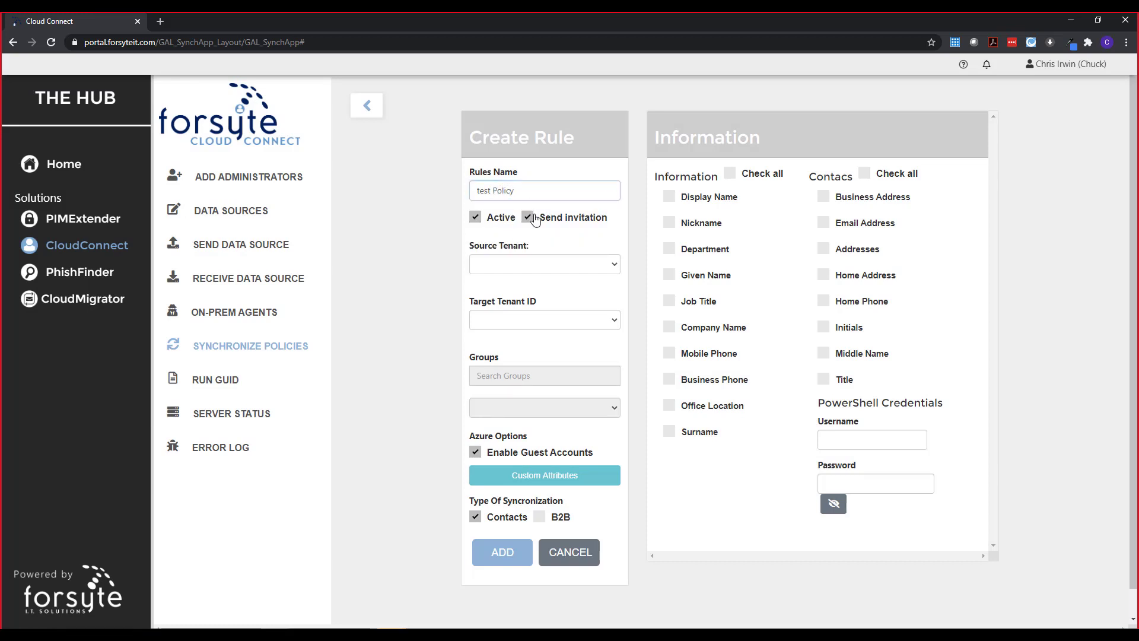
pyautogui.click(515, 264)
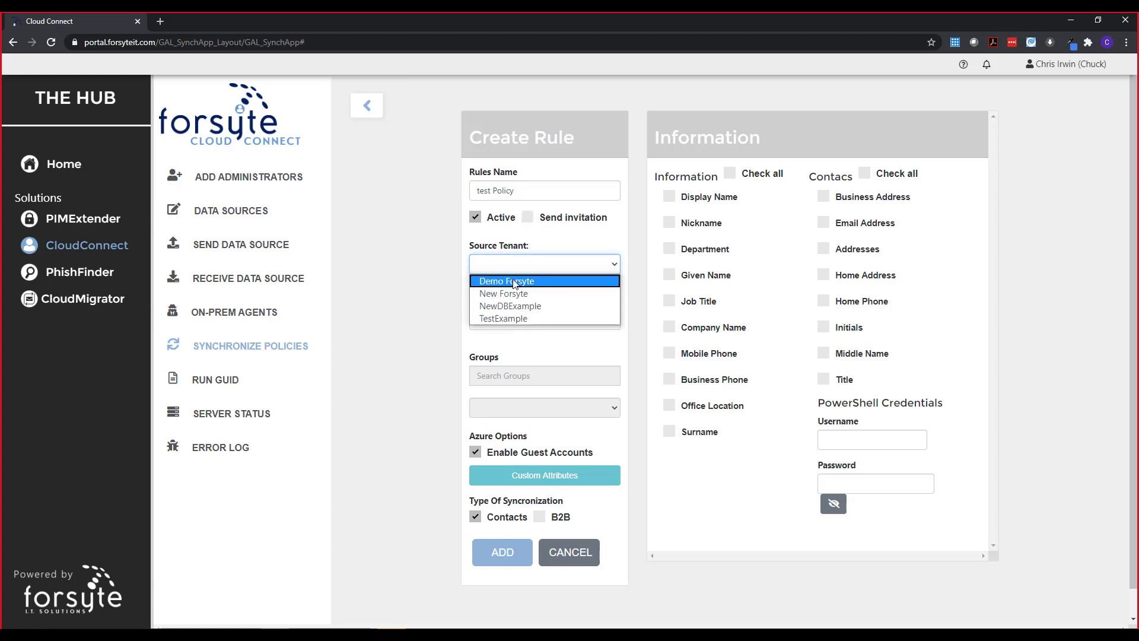
pyautogui.click(514, 281)
pyautogui.click(603, 316)
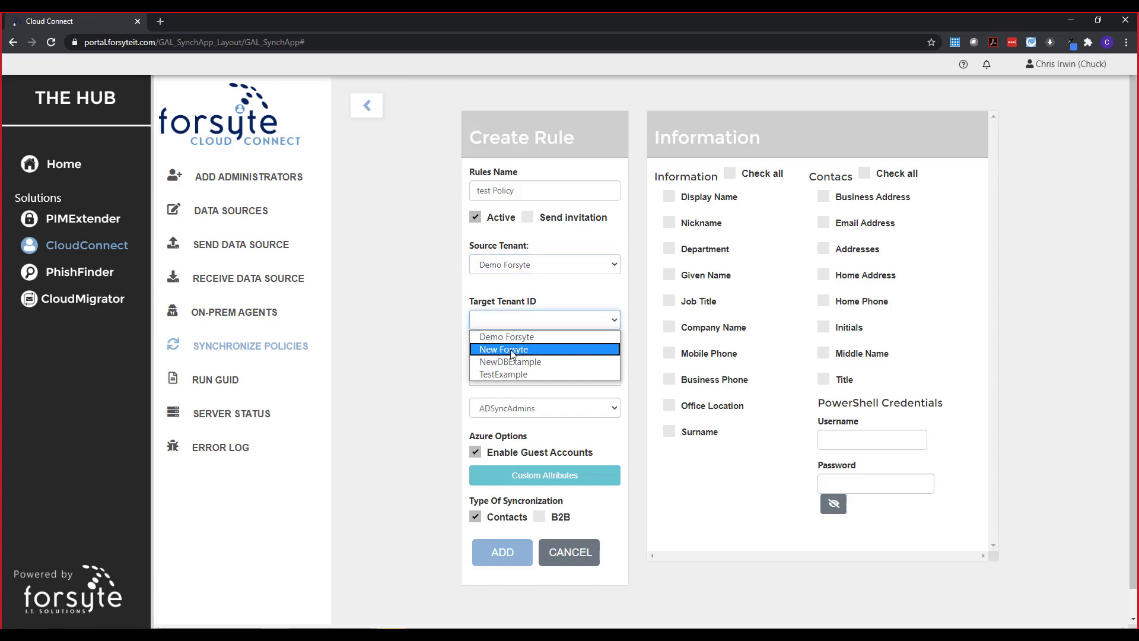
pyautogui.click(512, 351)
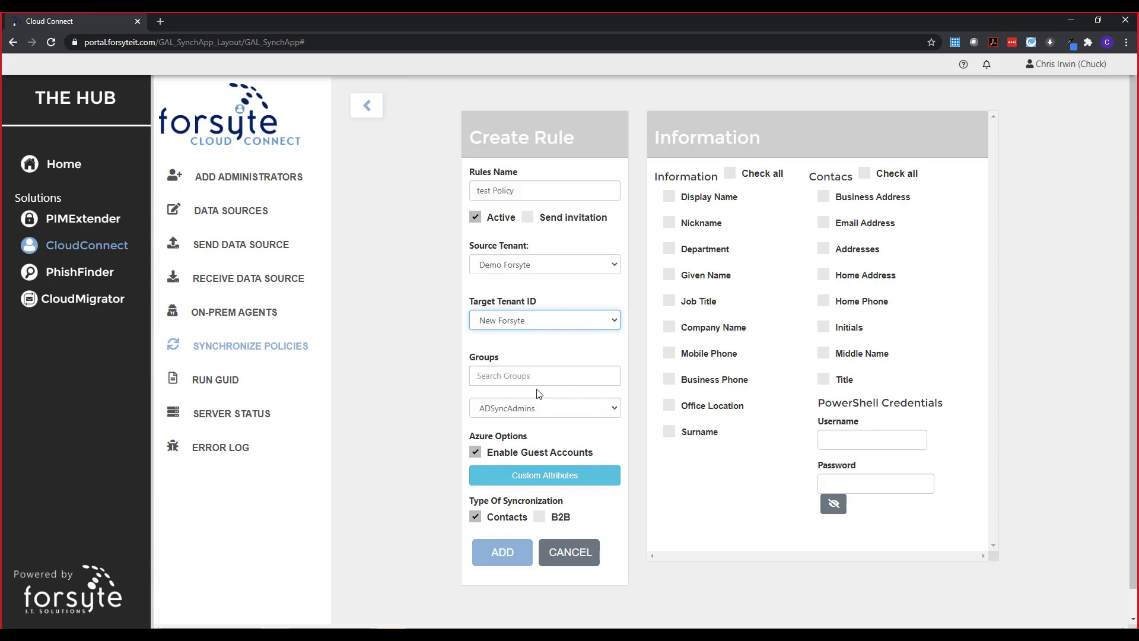
# Step: Sync the Demo Users group, turn off guest accounts, and set the sync type to B2B
pyautogui.click(601, 409)
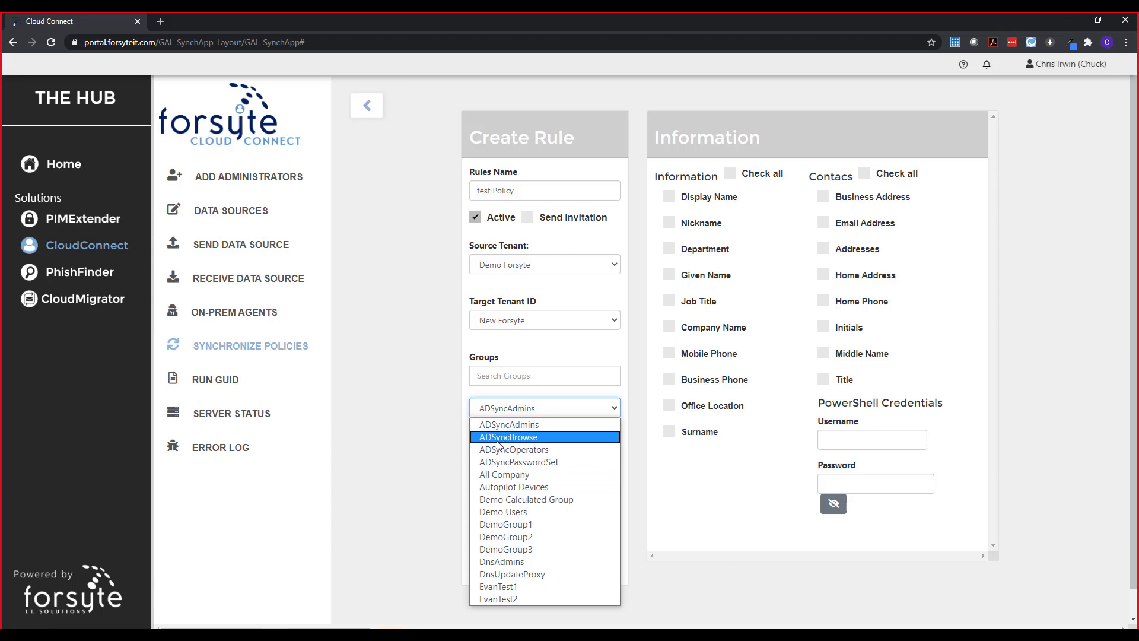
pyautogui.click(503, 512)
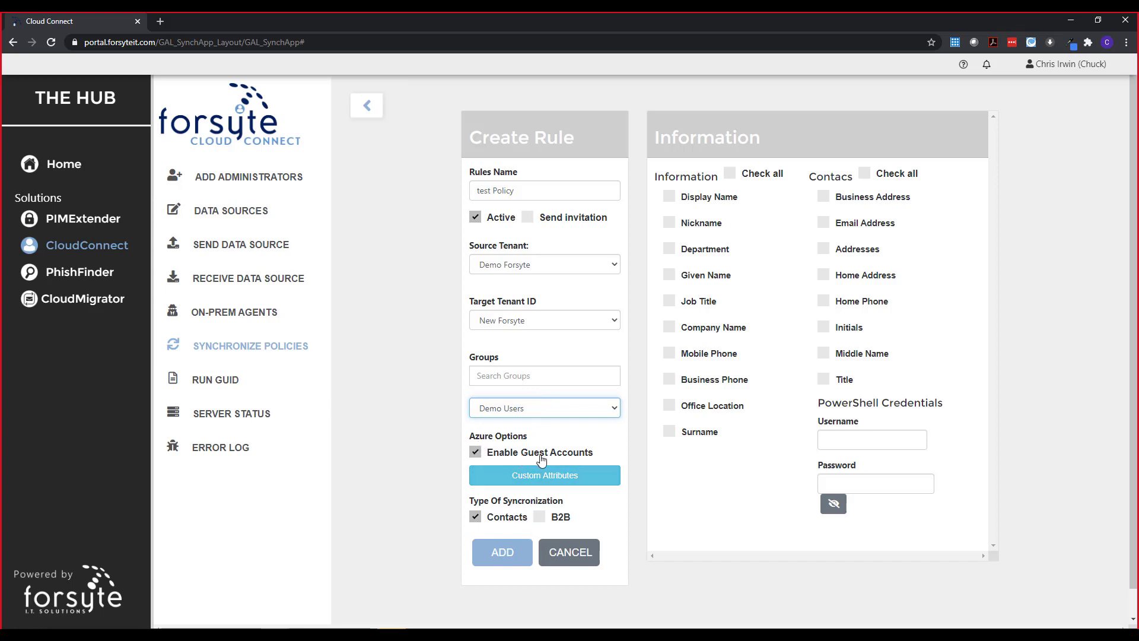
pyautogui.click(474, 456)
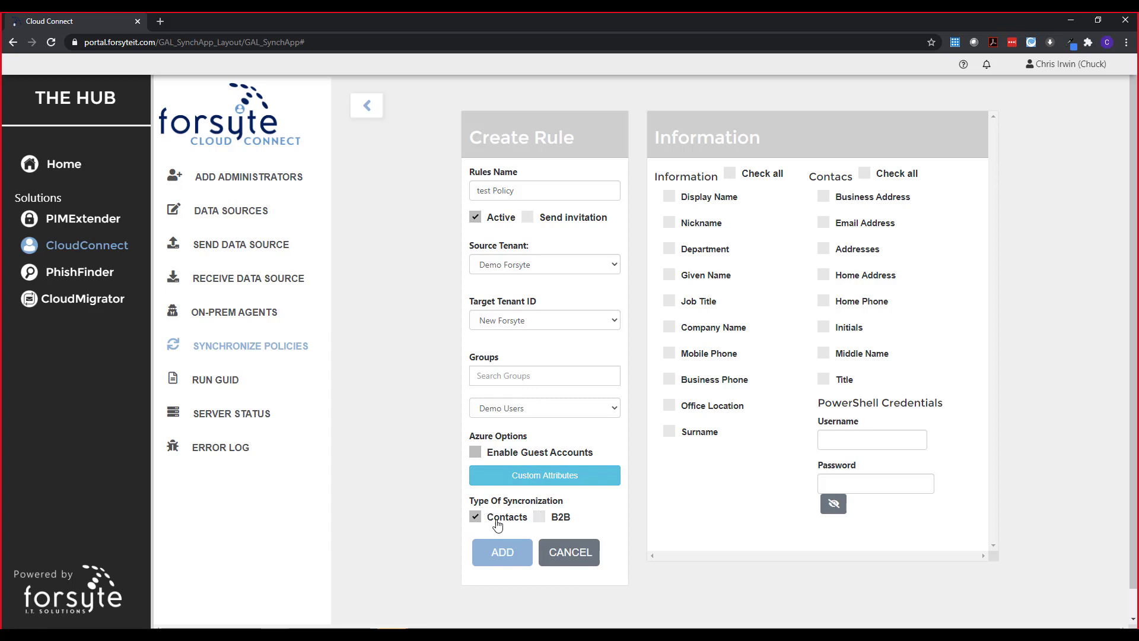
pyautogui.click(539, 516)
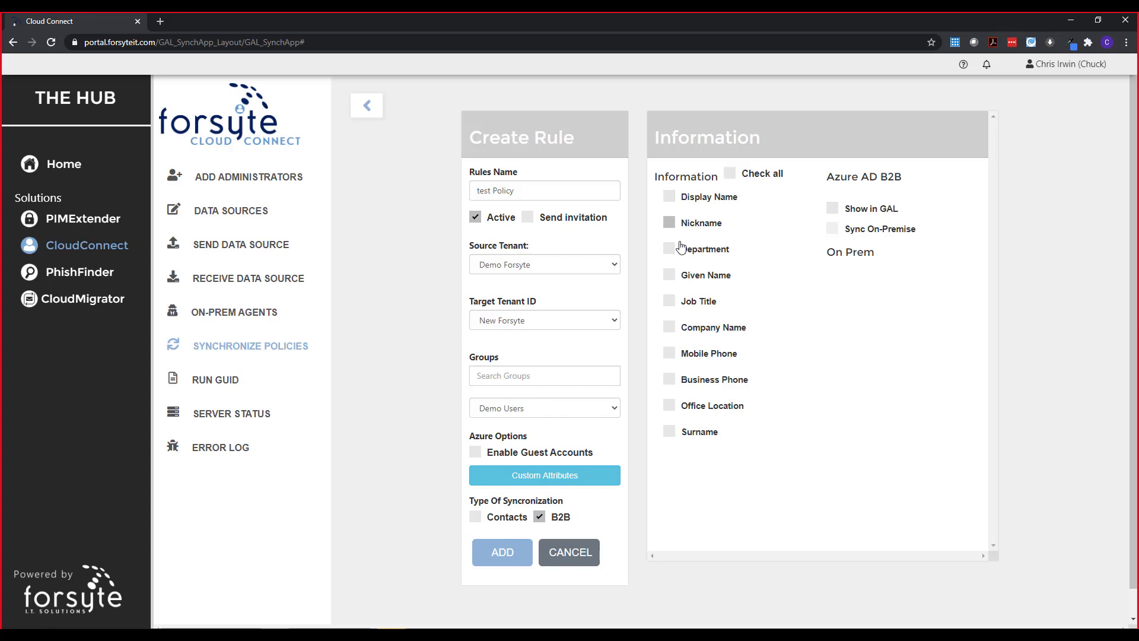
# Step: Tick Display Name with the 'Last Name, First Name, Constant' format and constant '(Company A)'
pyautogui.click(670, 198)
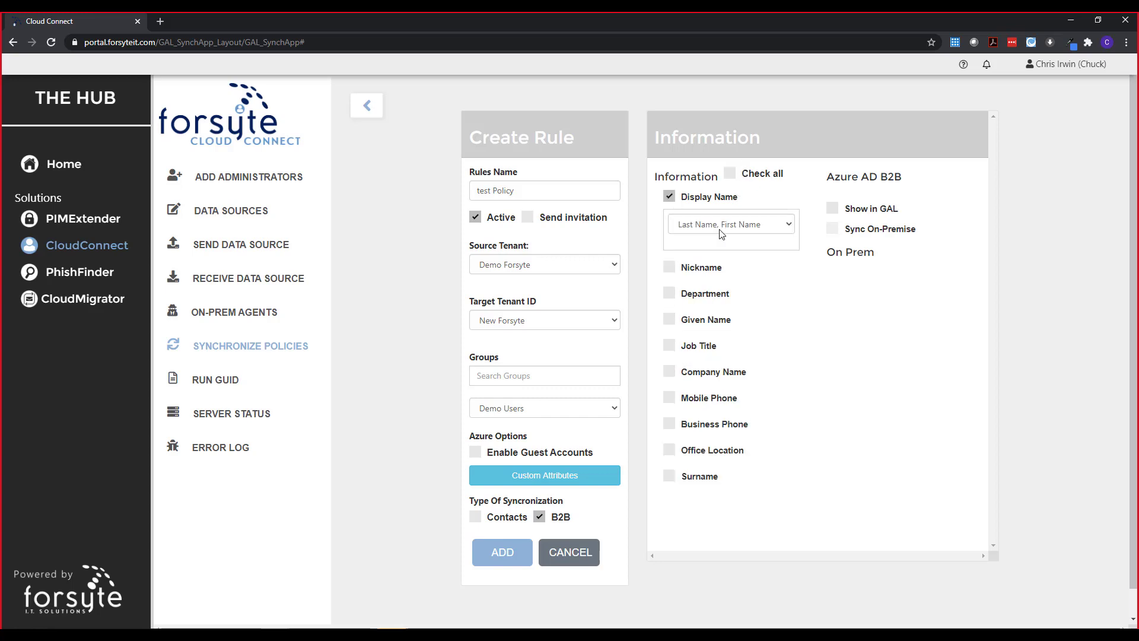
pyautogui.click(761, 225)
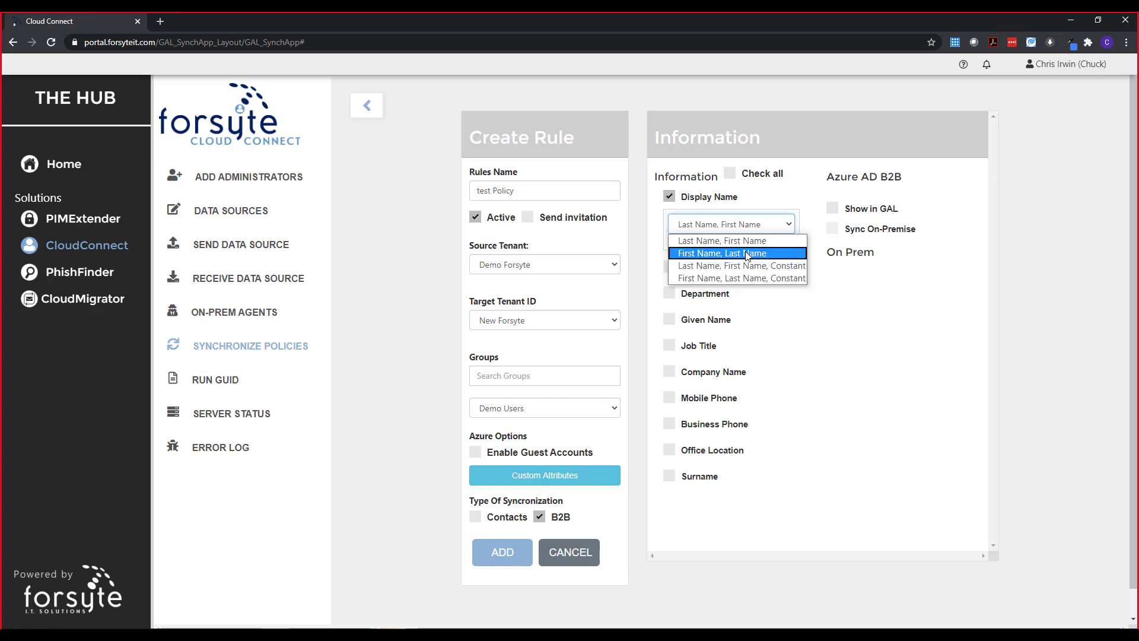
pyautogui.click(729, 266)
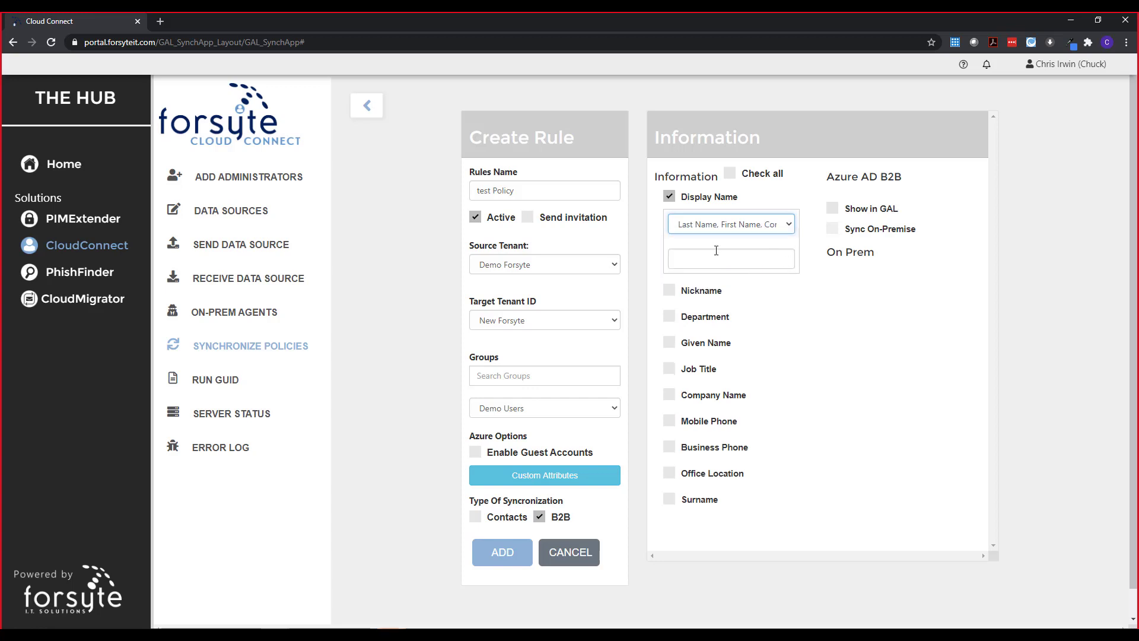
pyautogui.click(751, 257)
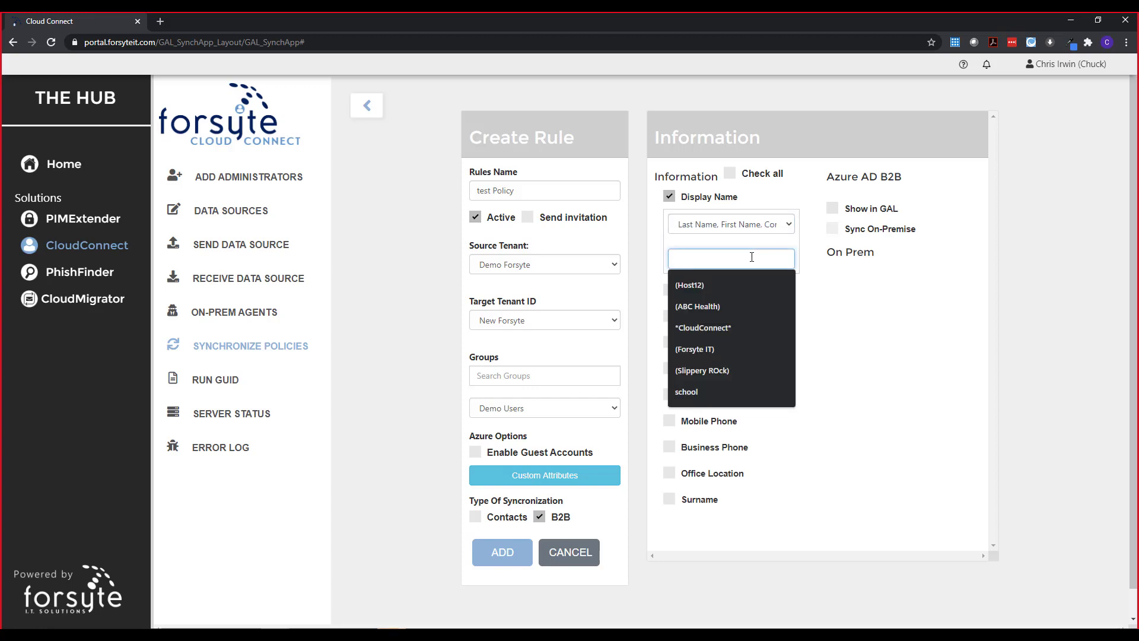
pyautogui.write('(Company A')
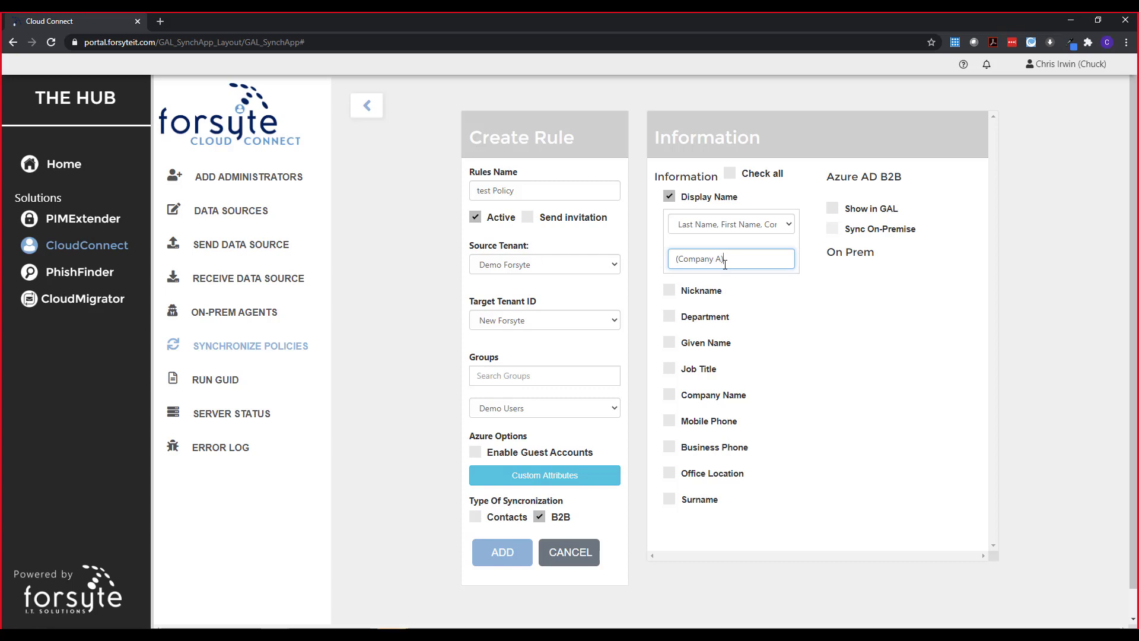
# Step: Tick Given Name, Surname and Company Name, giving Company Name the constant 'Company A'
pyautogui.click(669, 343)
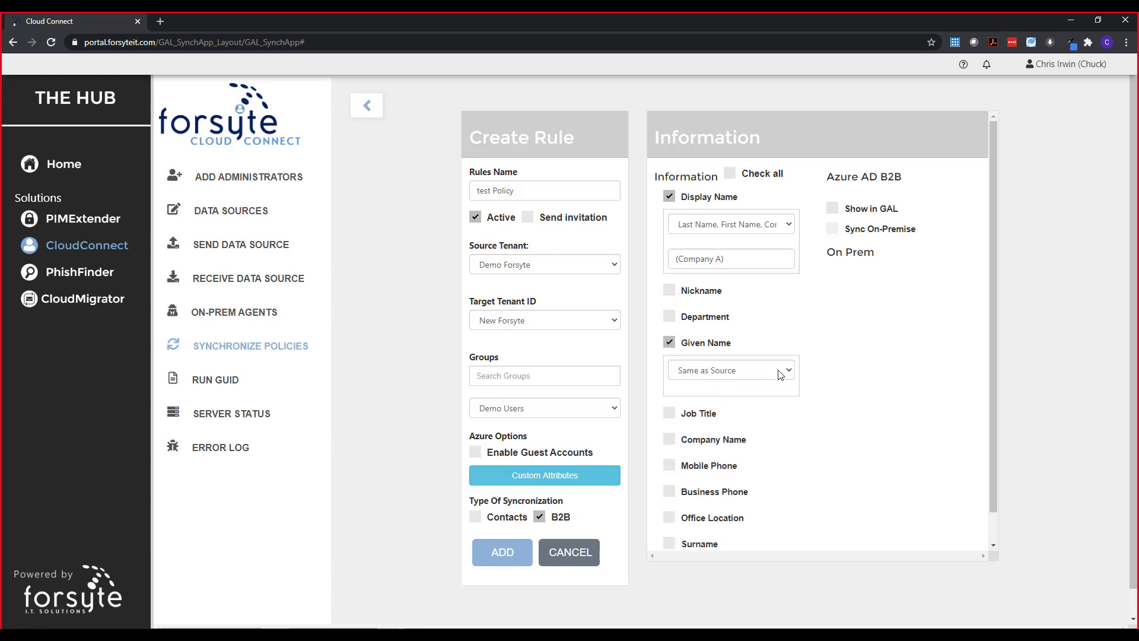
pyautogui.scroll(-1, 664, 510)
pyautogui.click(669, 511)
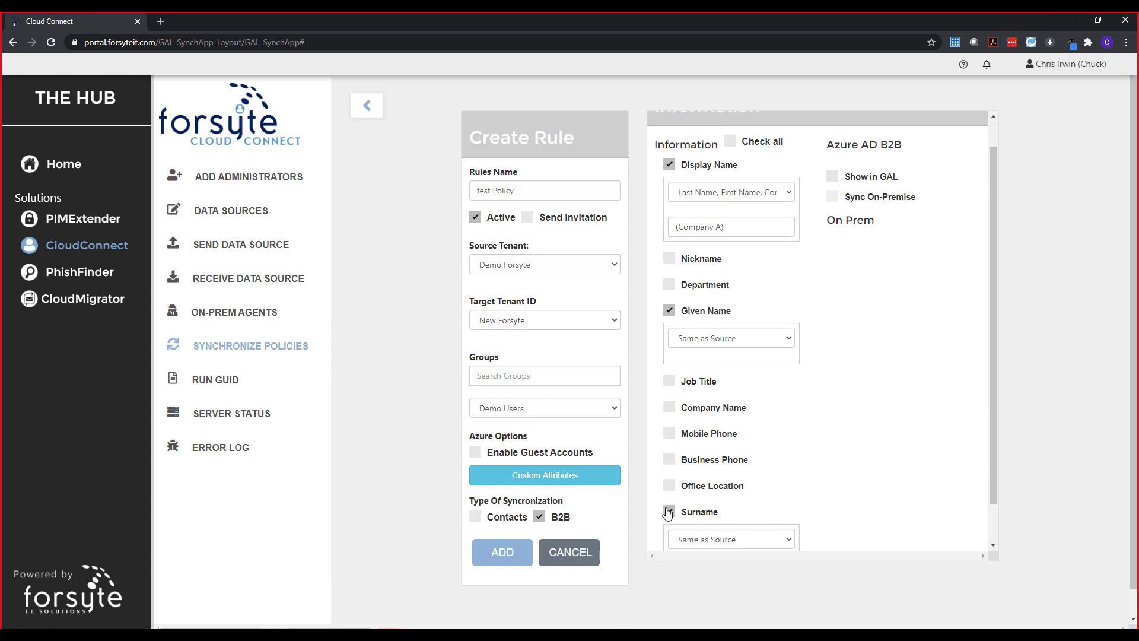
pyautogui.click(669, 407)
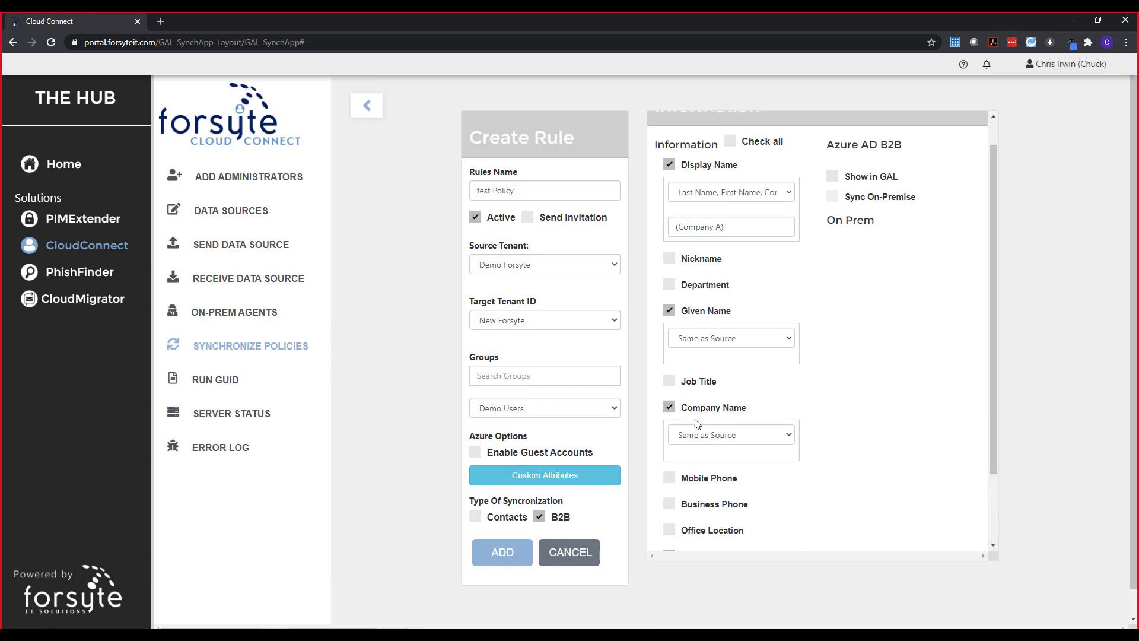
pyautogui.click(706, 435)
pyautogui.click(703, 466)
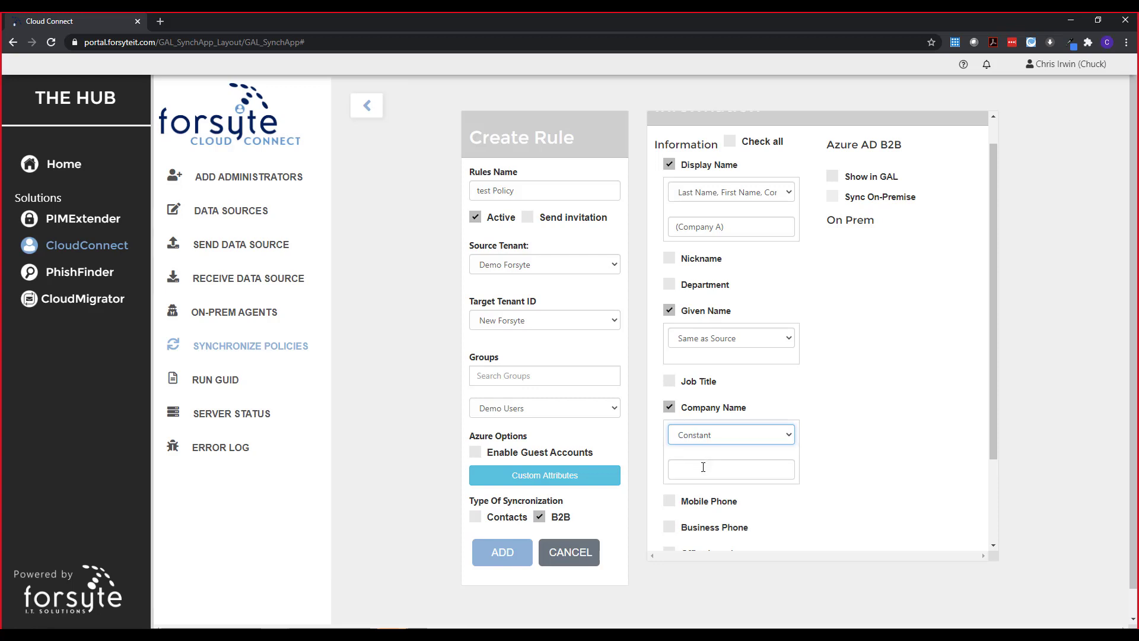
pyautogui.click(700, 468)
pyautogui.write('Co')
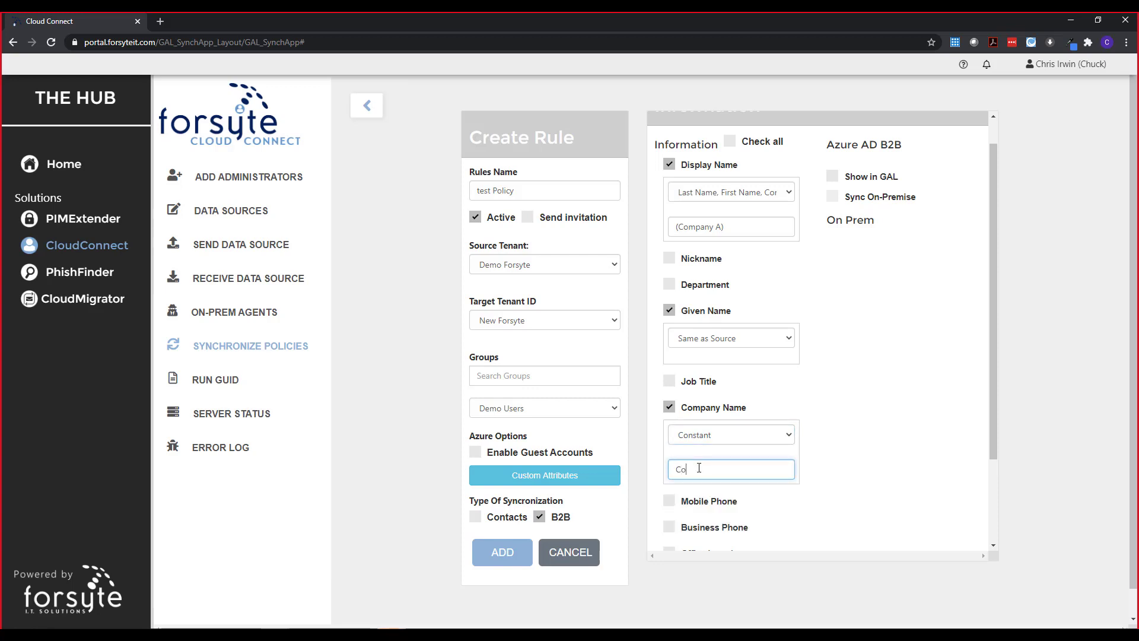
pyautogui.write('mpany A')
# Step: Untick Display Name, Given Name, Company Name and Surname, and open Custom Attributes
pyautogui.click(669, 166)
pyautogui.click(669, 243)
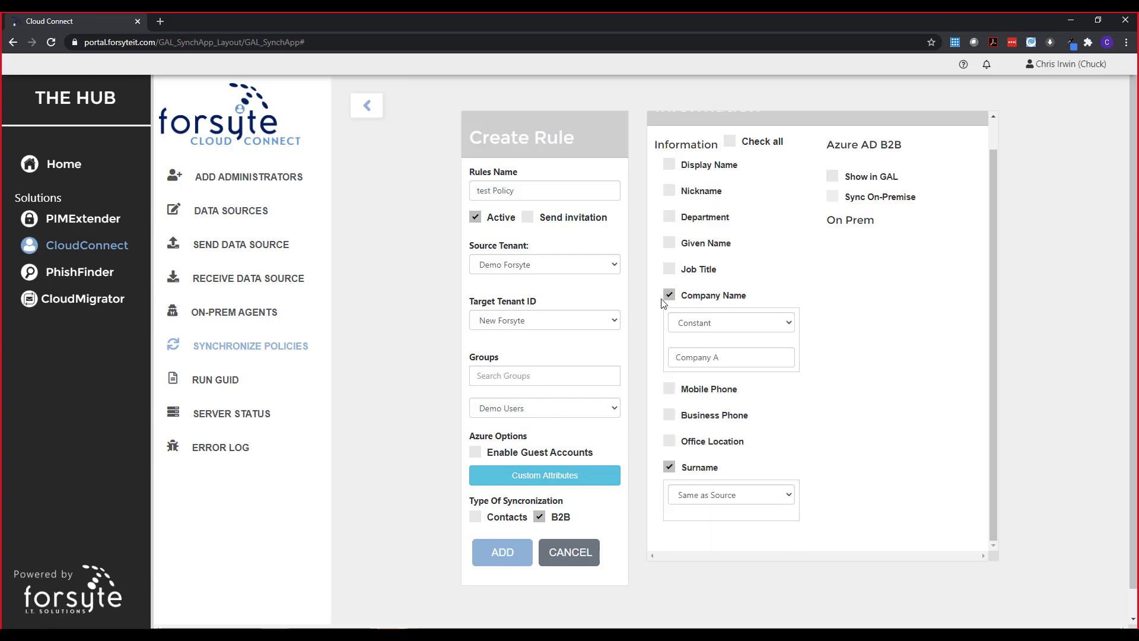
pyautogui.click(669, 295)
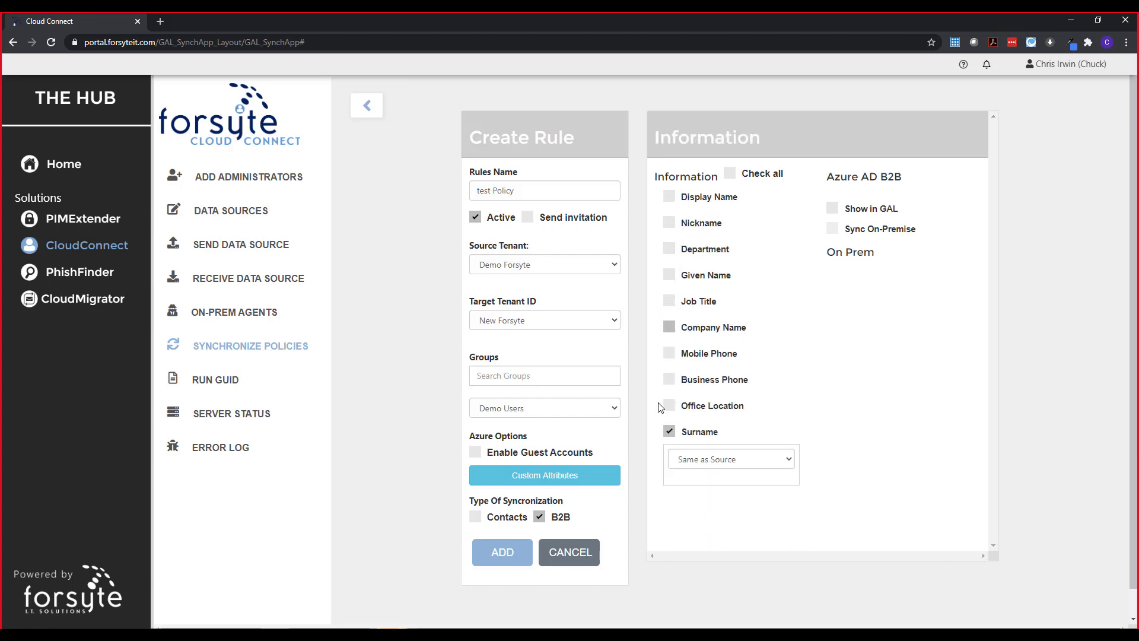
pyautogui.click(669, 432)
pyautogui.click(561, 479)
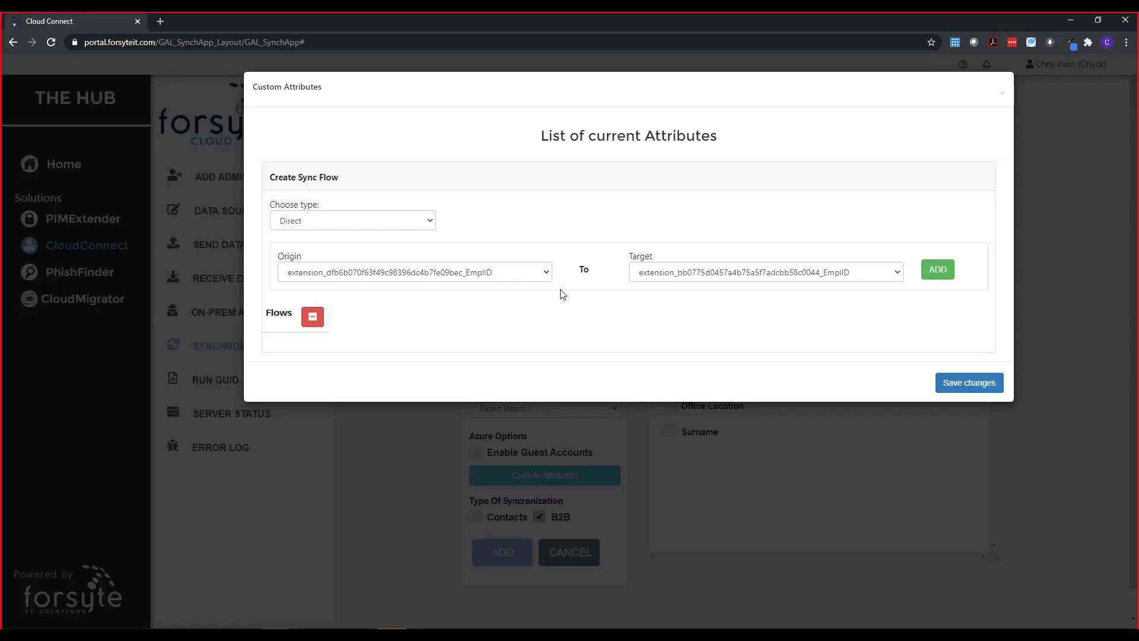
# Step: Set the flow type to Custom with Display Name as the target attribute
pyautogui.click(544, 274)
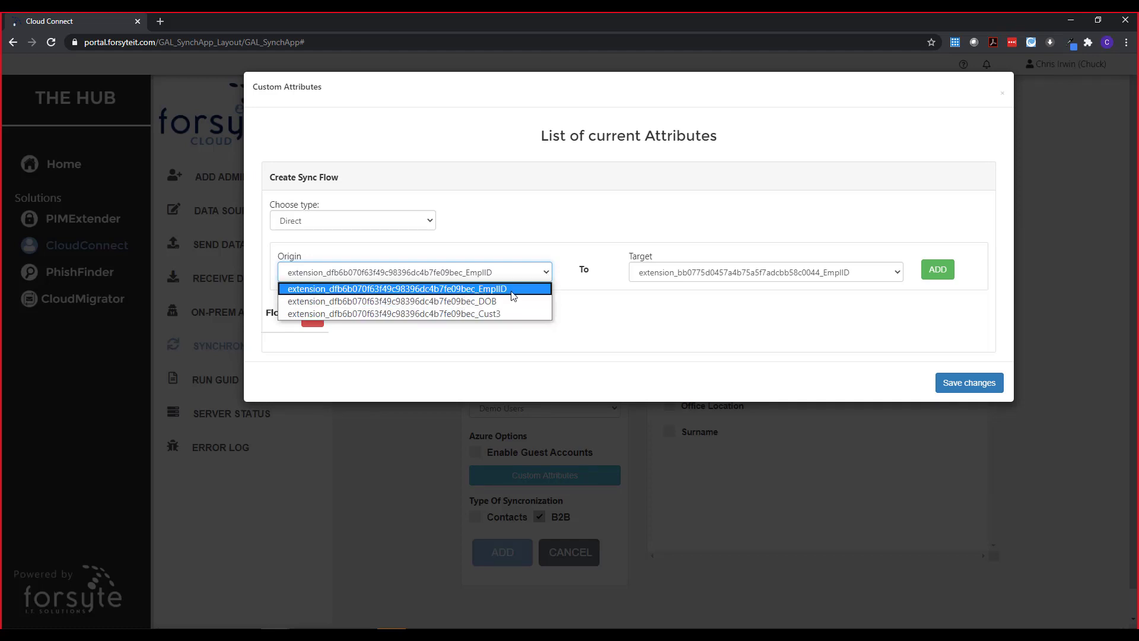
pyautogui.click(547, 249)
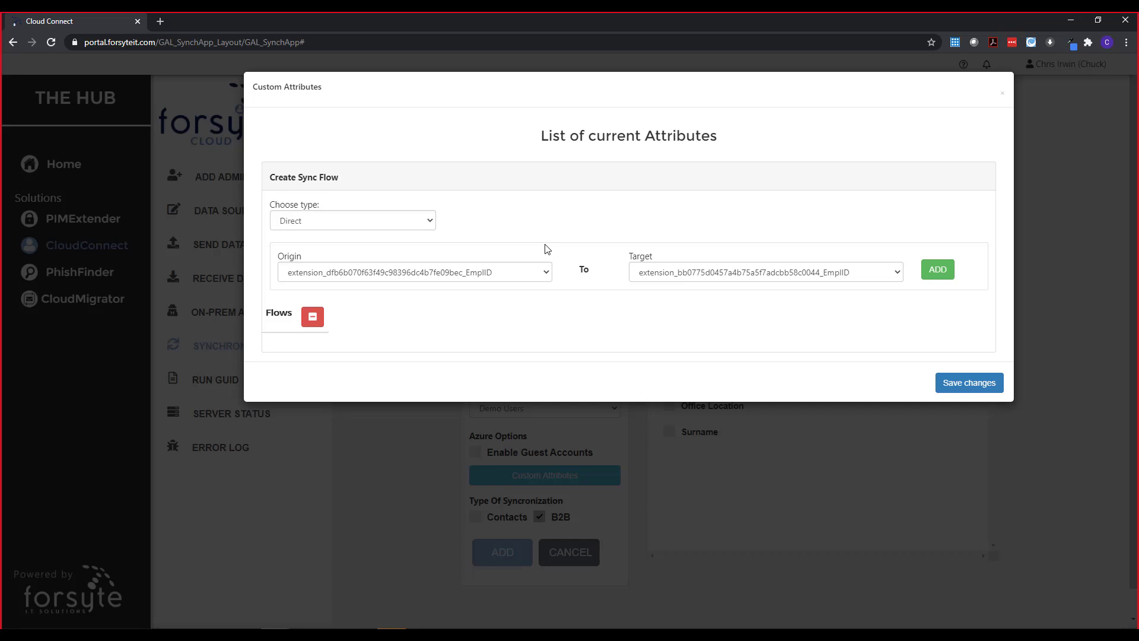
pyautogui.click(430, 222)
pyautogui.click(368, 250)
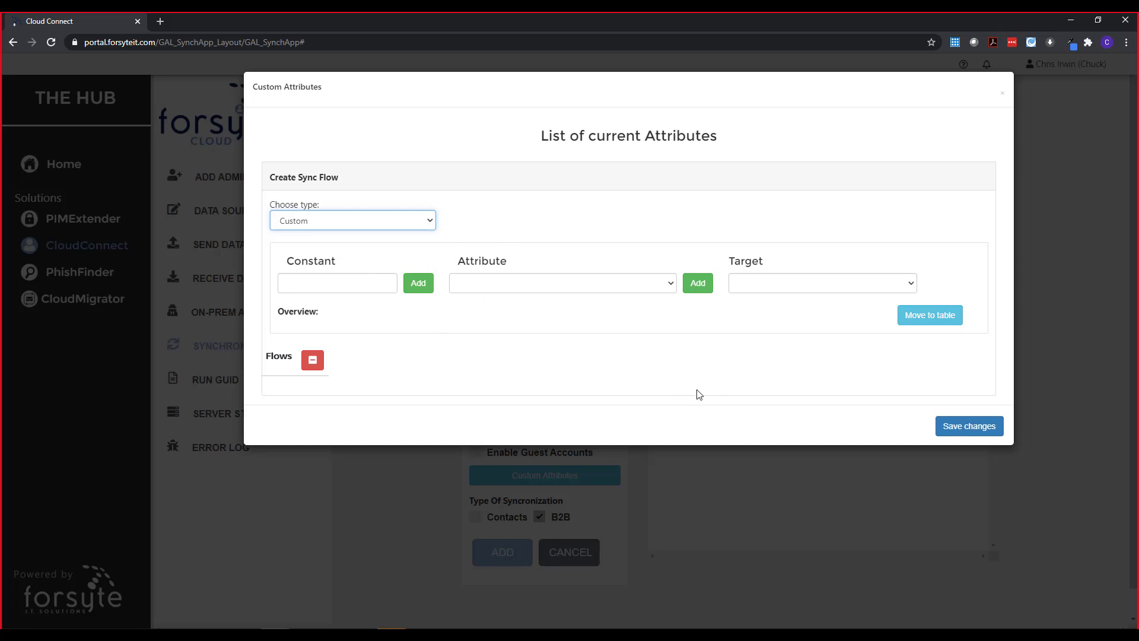
pyautogui.click(796, 284)
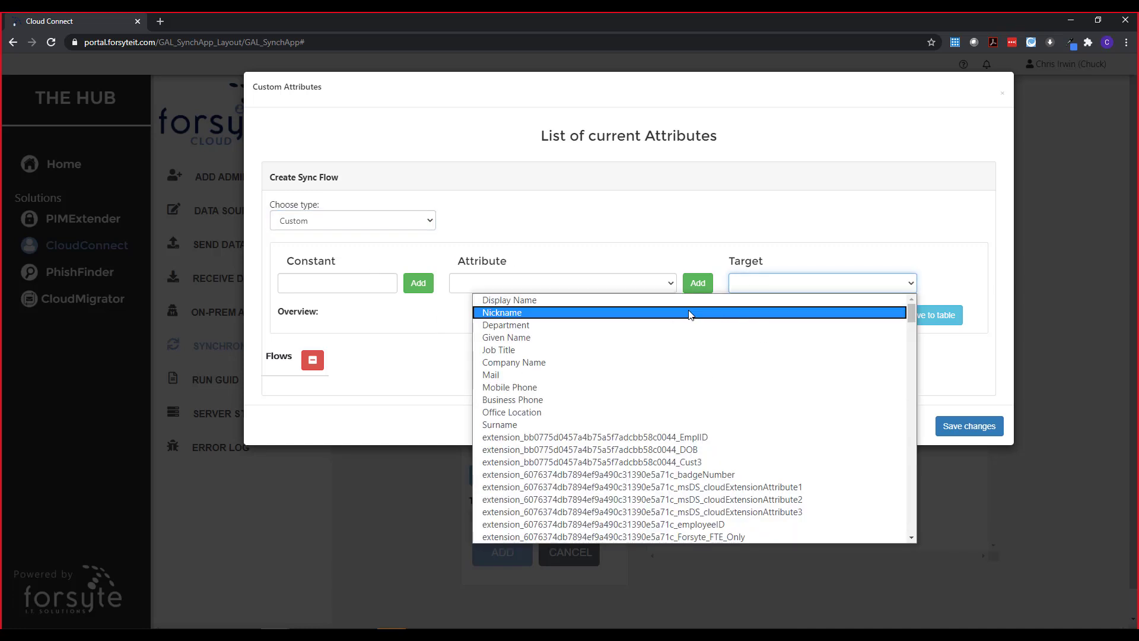
pyautogui.click(674, 301)
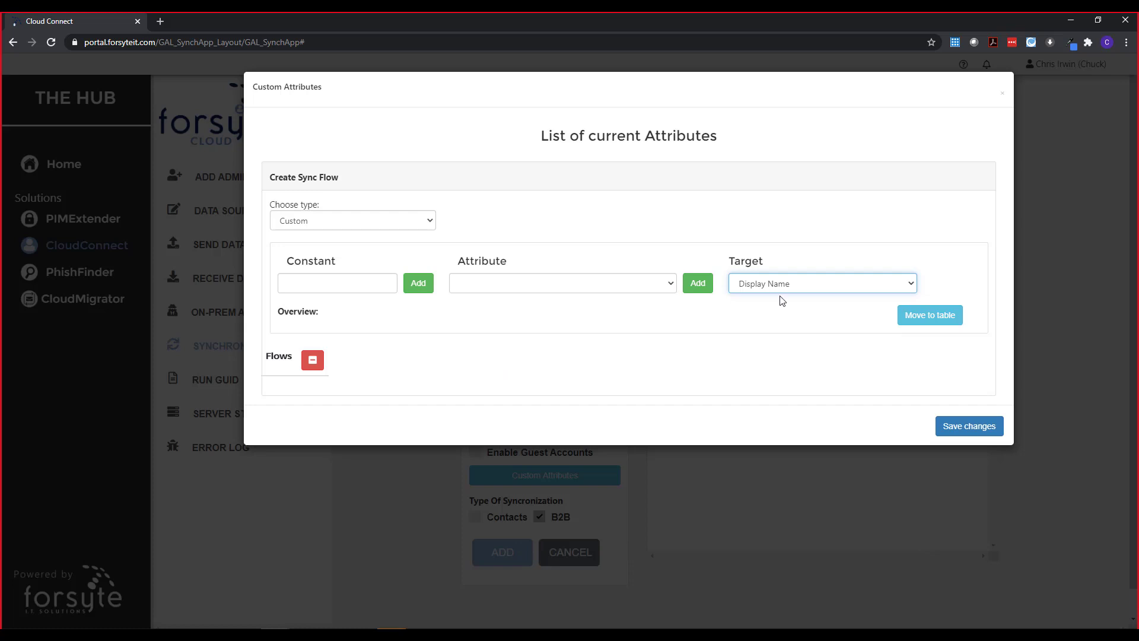
# Step: Add Given Name and Surname as sources, each followed by an empty constant
pyautogui.click(671, 284)
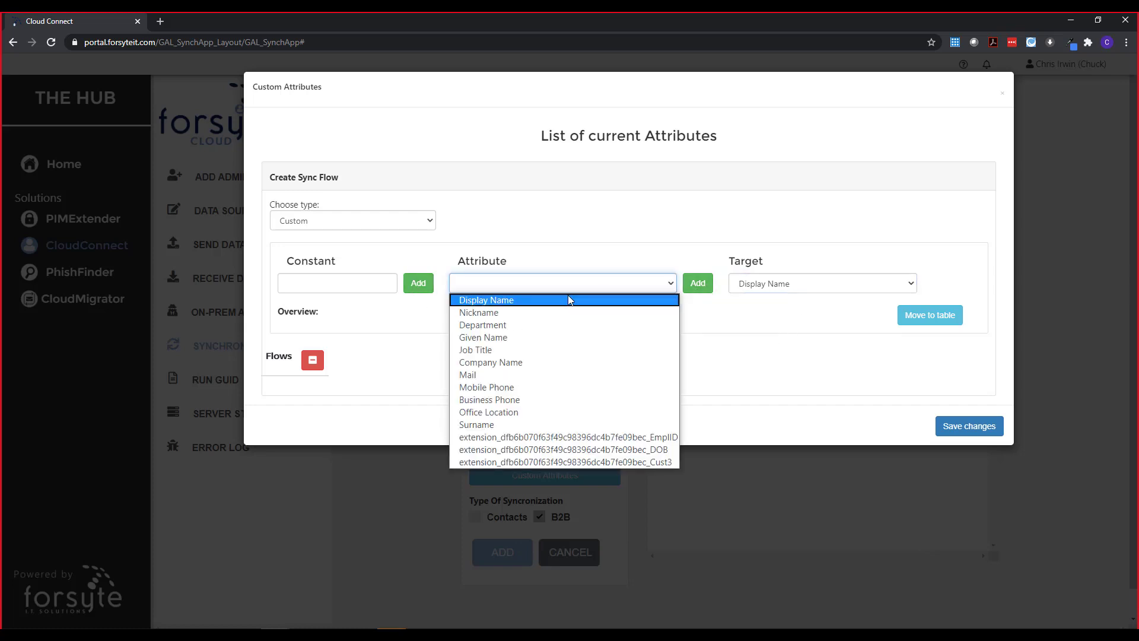
pyautogui.click(515, 337)
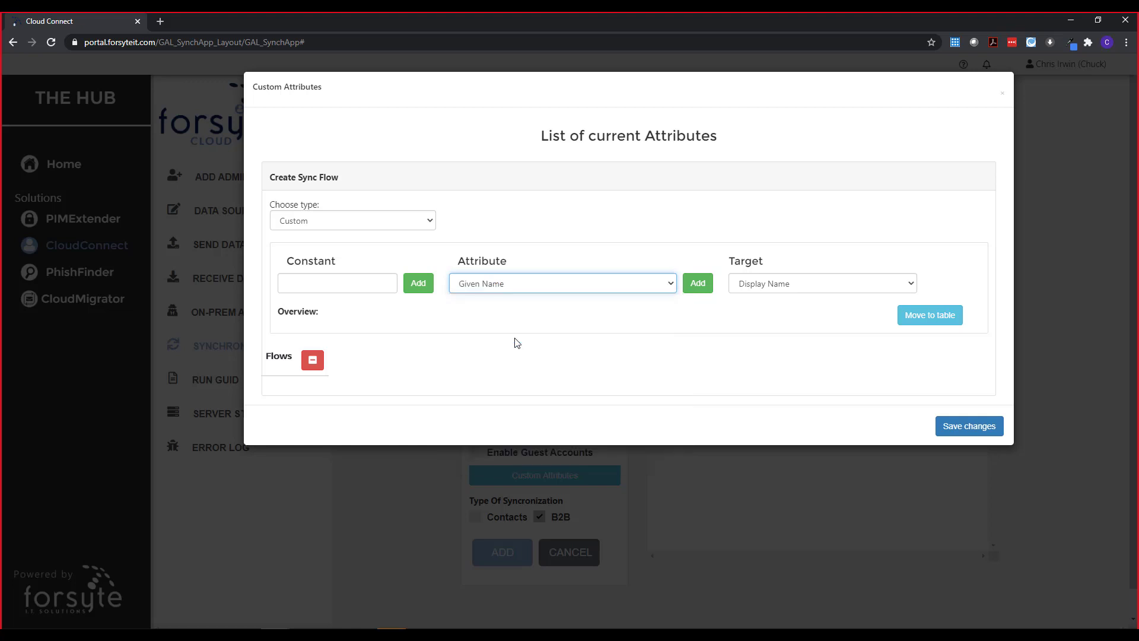
pyautogui.click(698, 283)
pyautogui.click(392, 288)
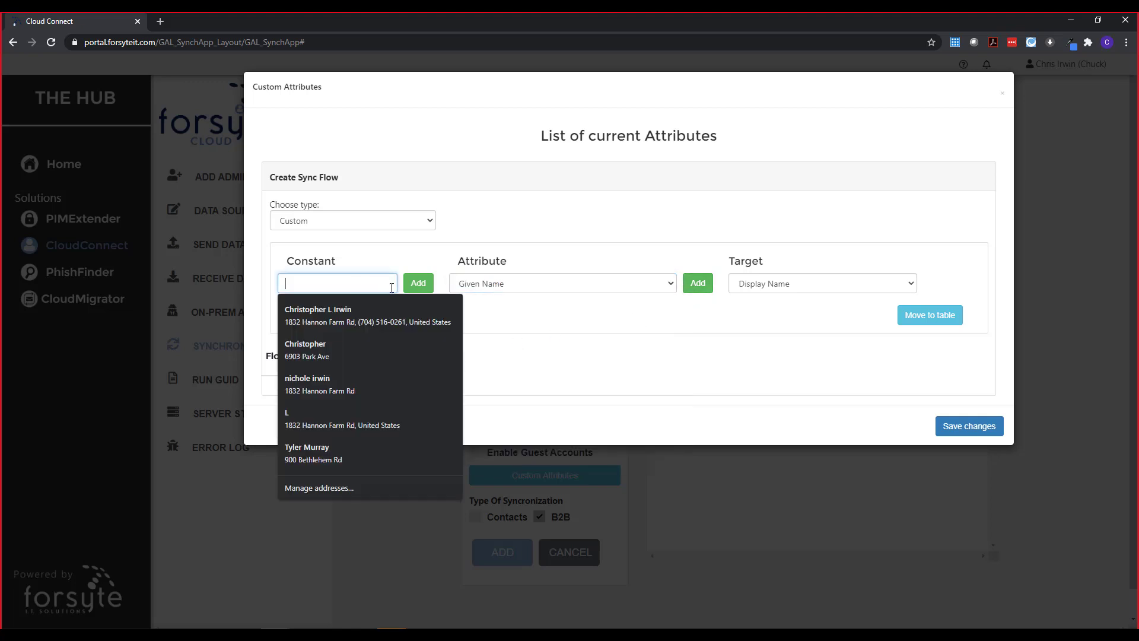
pyautogui.click(418, 283)
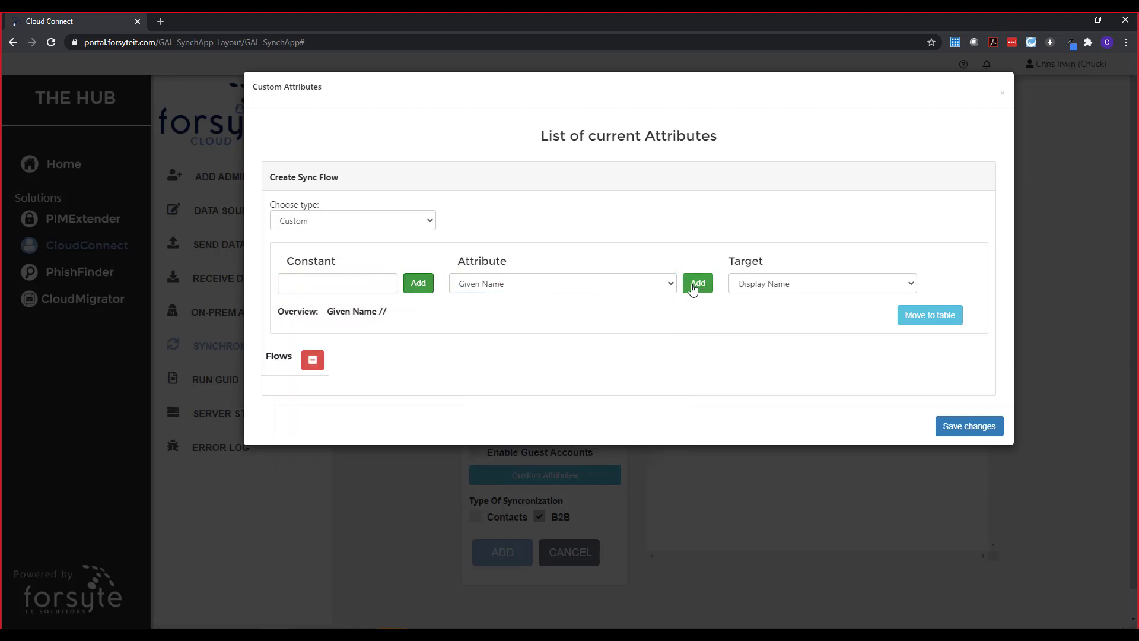
pyautogui.click(672, 284)
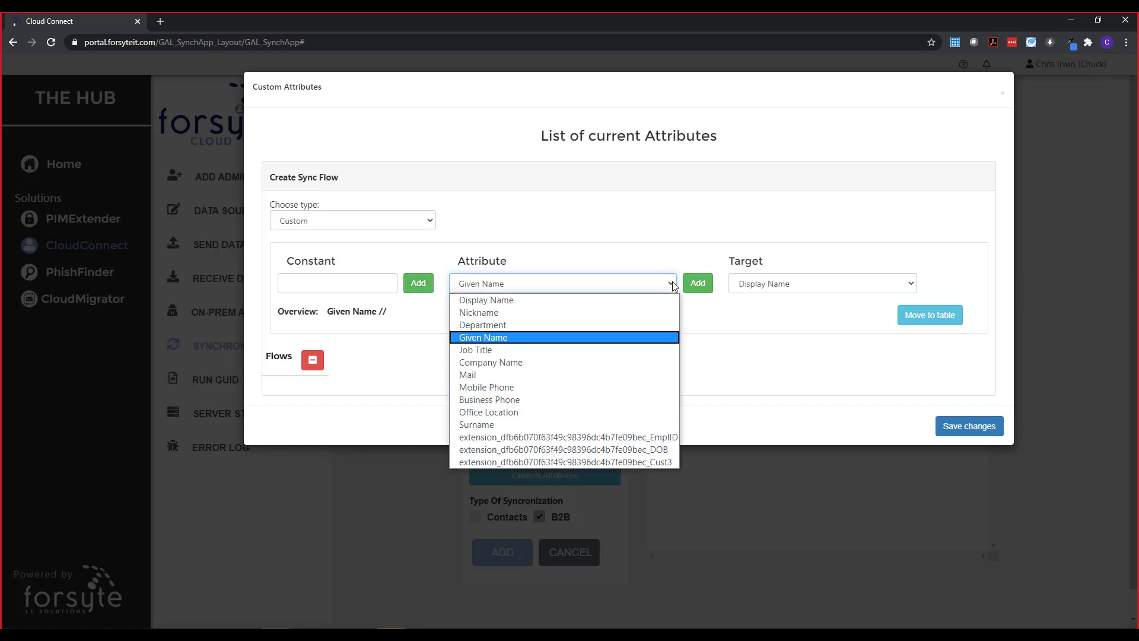
pyautogui.click(501, 425)
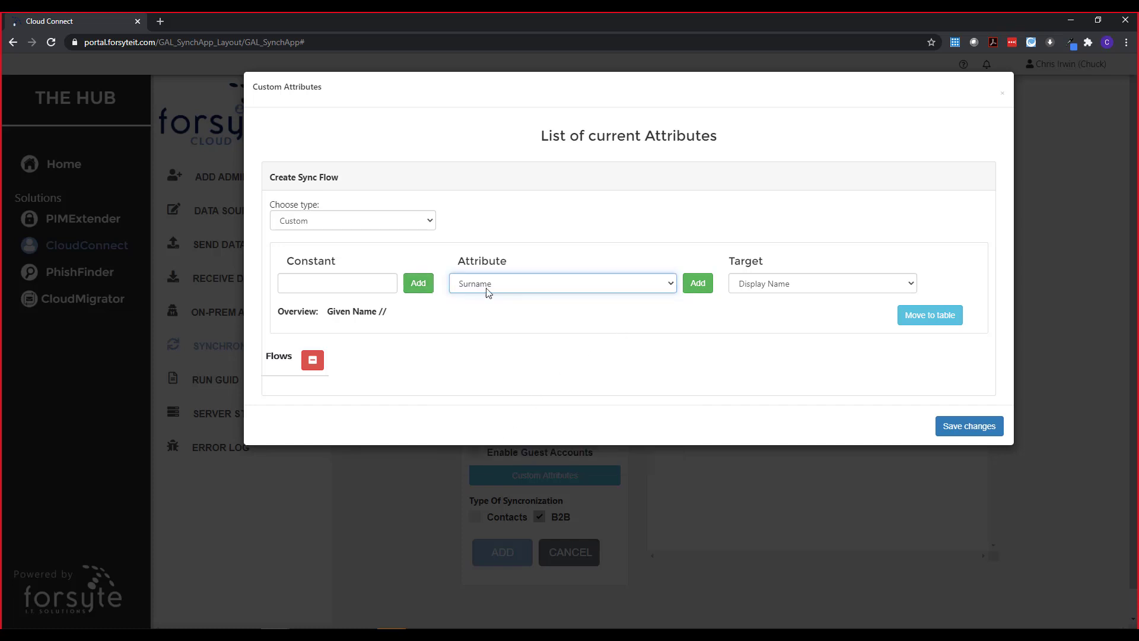
pyautogui.click(697, 283)
pyautogui.click(368, 283)
pyautogui.click(430, 284)
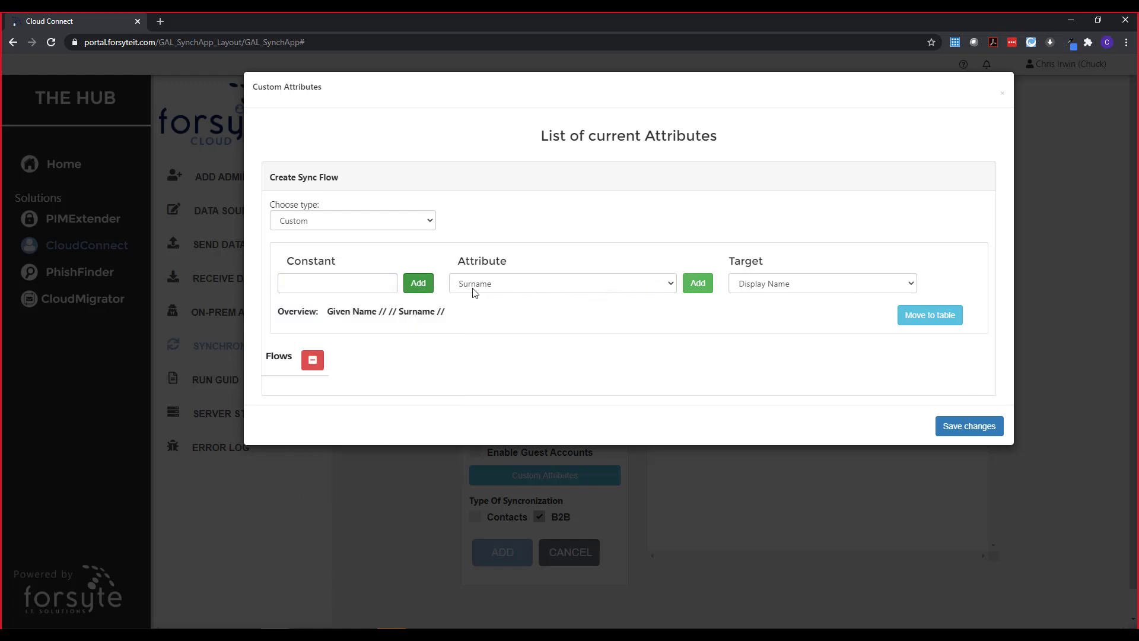
# Step: Add Company Name as the last source, move the flow to the table, and close the dialog
pyautogui.click(513, 283)
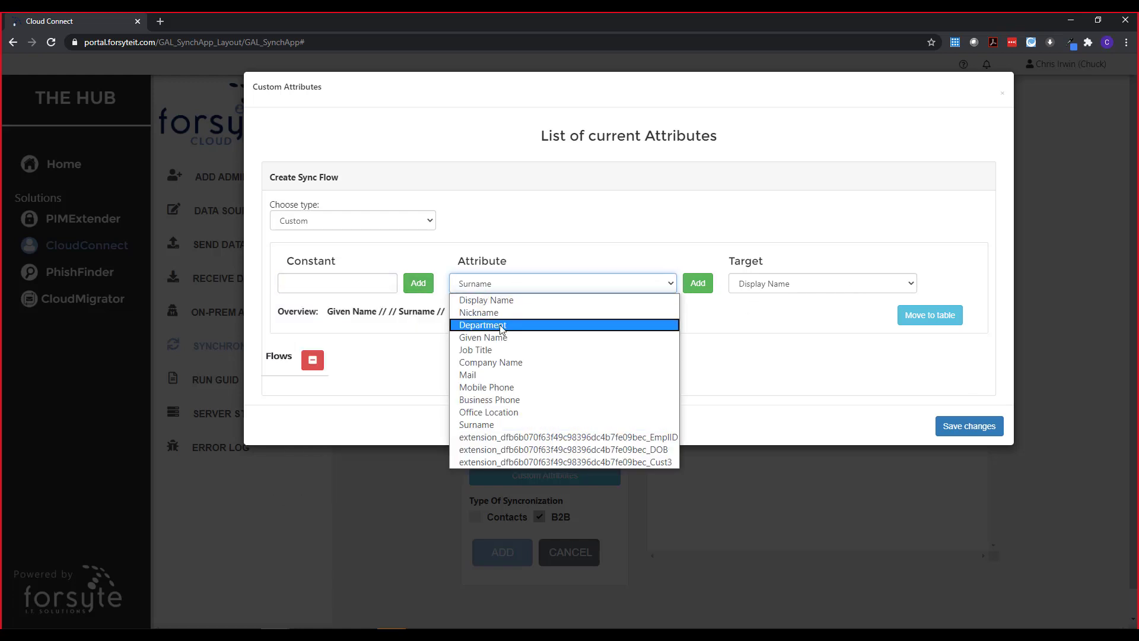
pyautogui.click(510, 366)
pyautogui.click(698, 284)
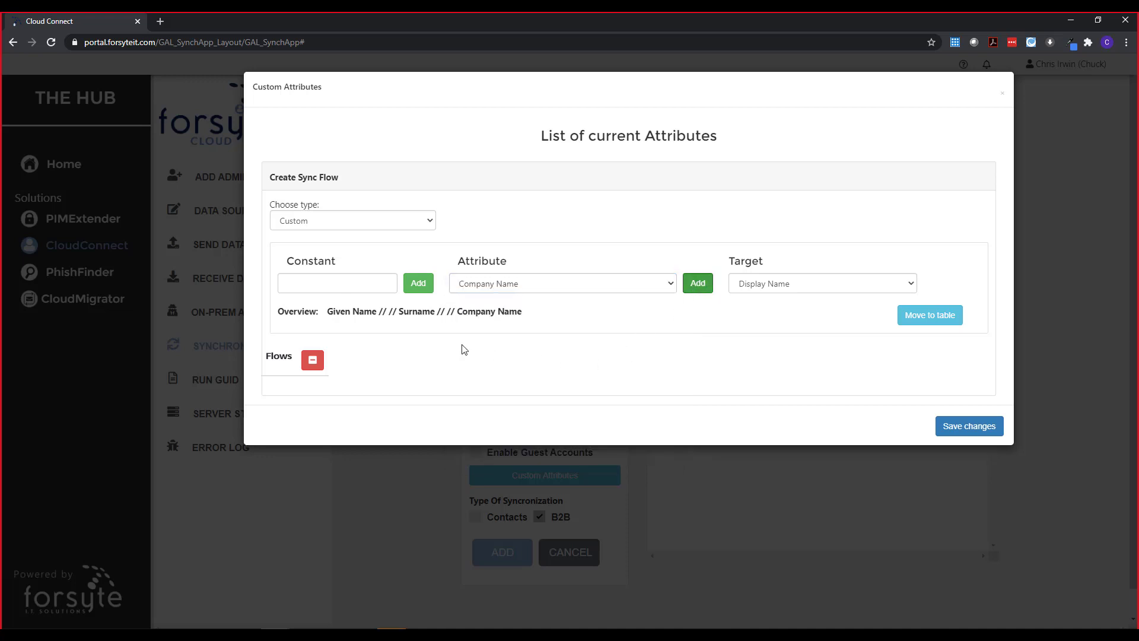
pyautogui.click(916, 317)
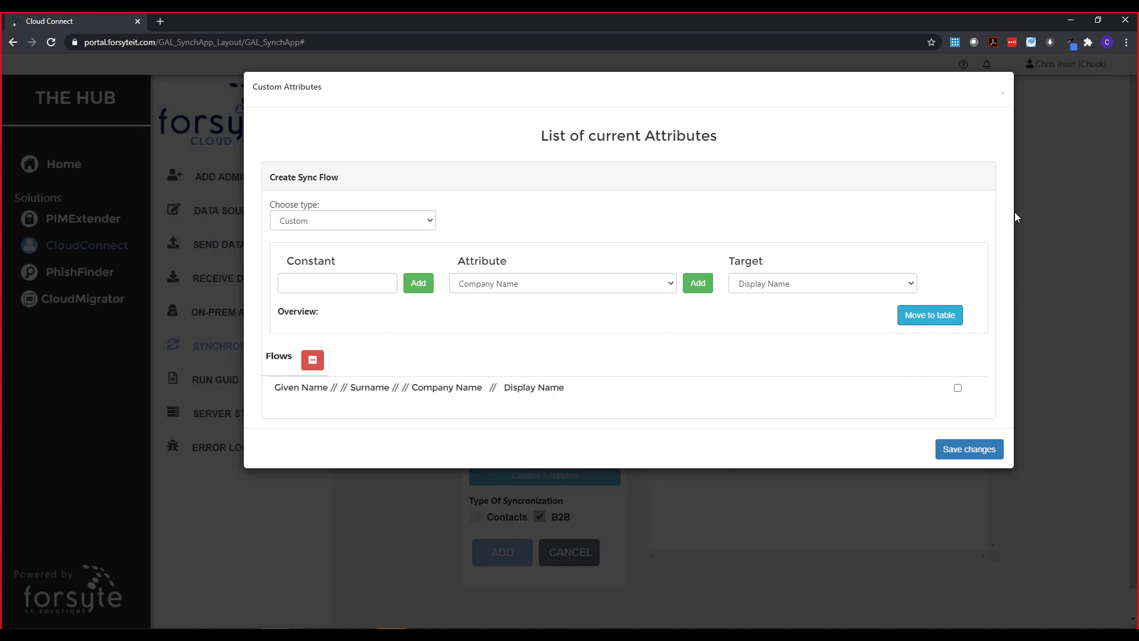
pyautogui.click(1002, 93)
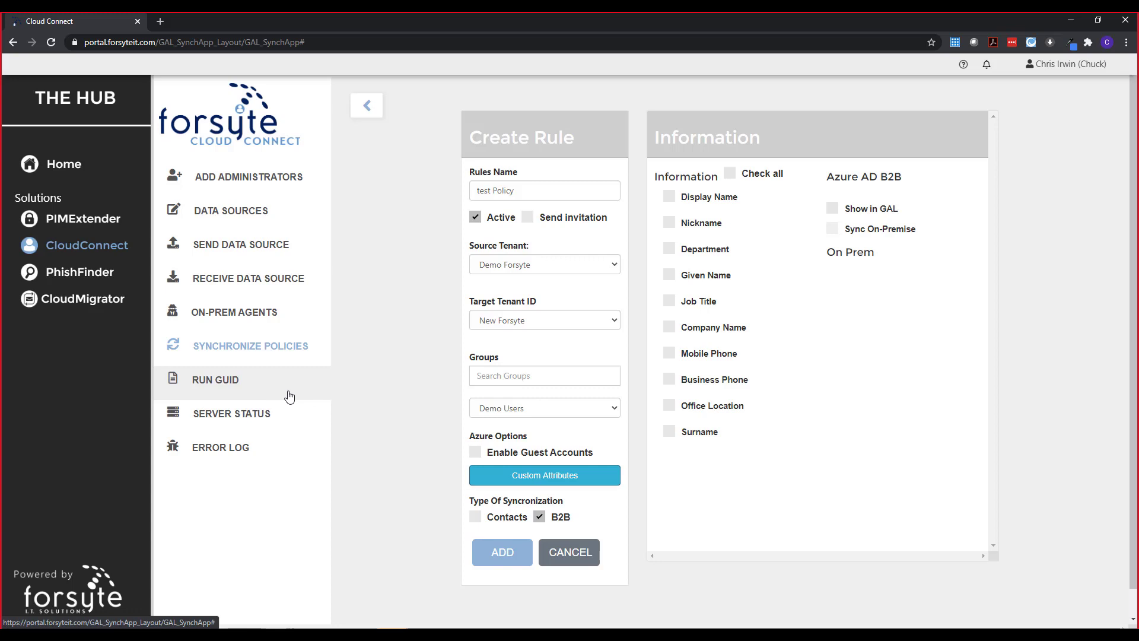
# Step: Glance at the notifications panel, then dismiss it to return to the draft 'test Policy' rule
pyautogui.click(988, 68)
pyautogui.click(959, 88)
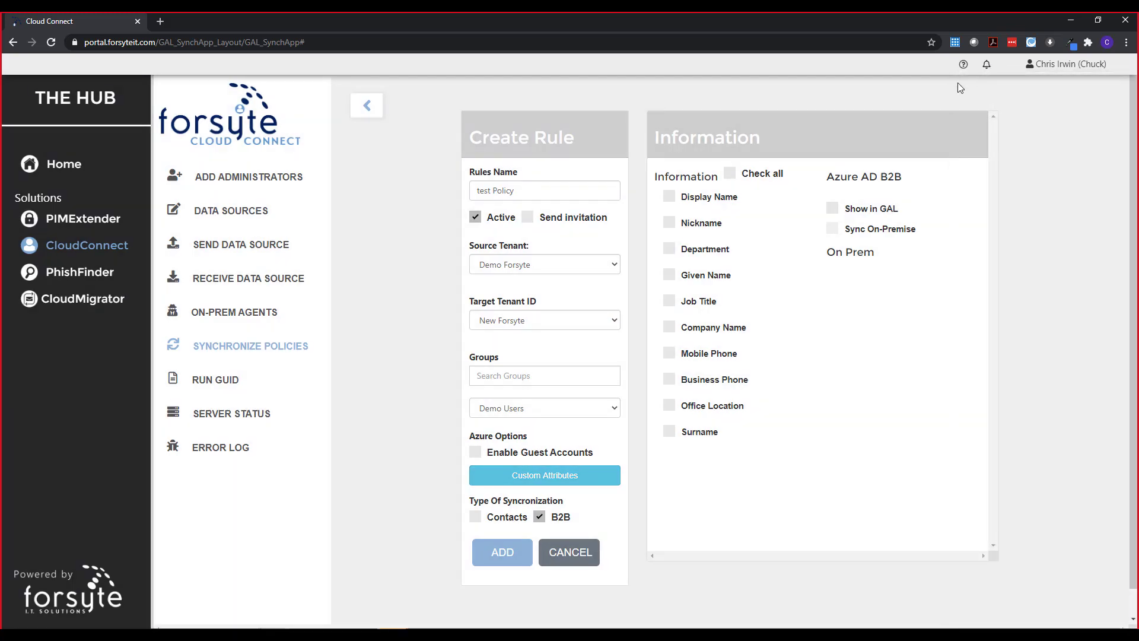